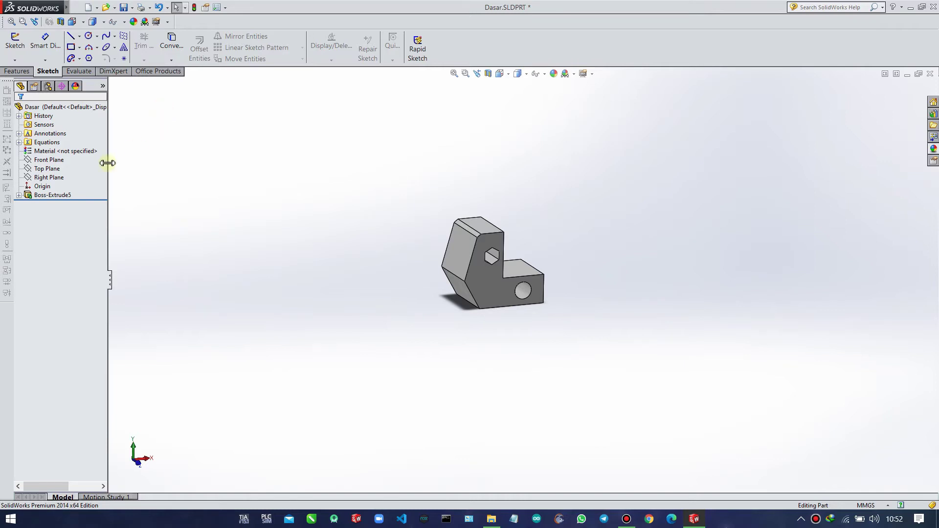
- Delete the existing extruded boss and its leftover sketch from the part
{"action": "left_click", "coordinate": [49, 195]}
{"action": "right_click", "coordinate": [53, 195]}
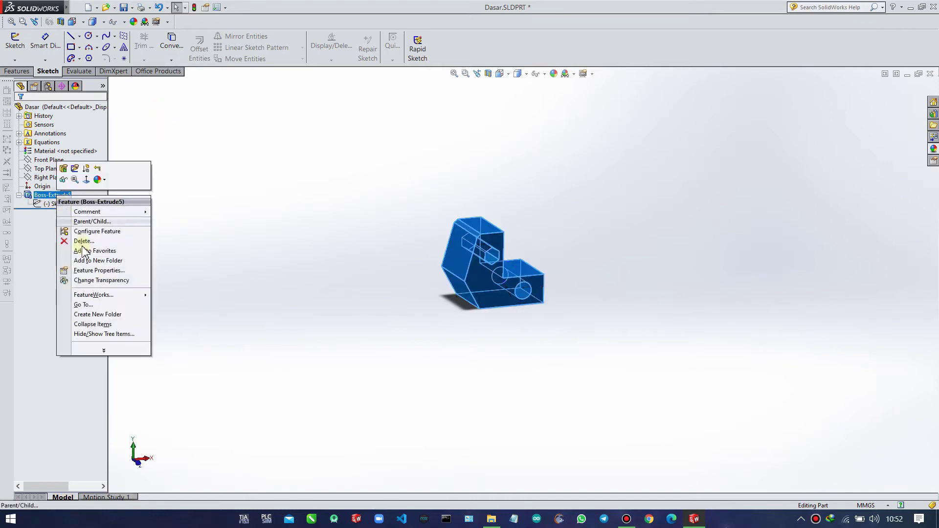
{"action": "left_click", "coordinate": [85, 241]}
{"action": "left_click", "coordinate": [397, 181]}
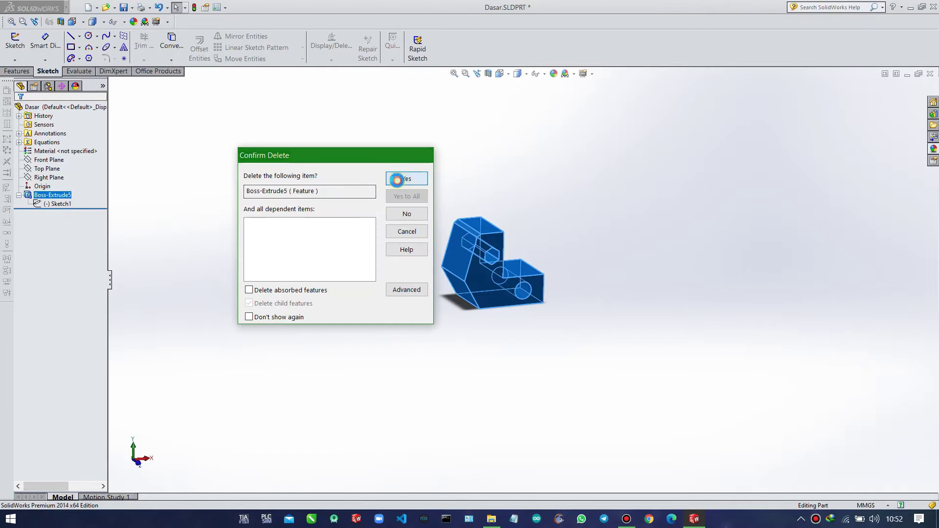
{"action": "right_click", "coordinate": [51, 197]}
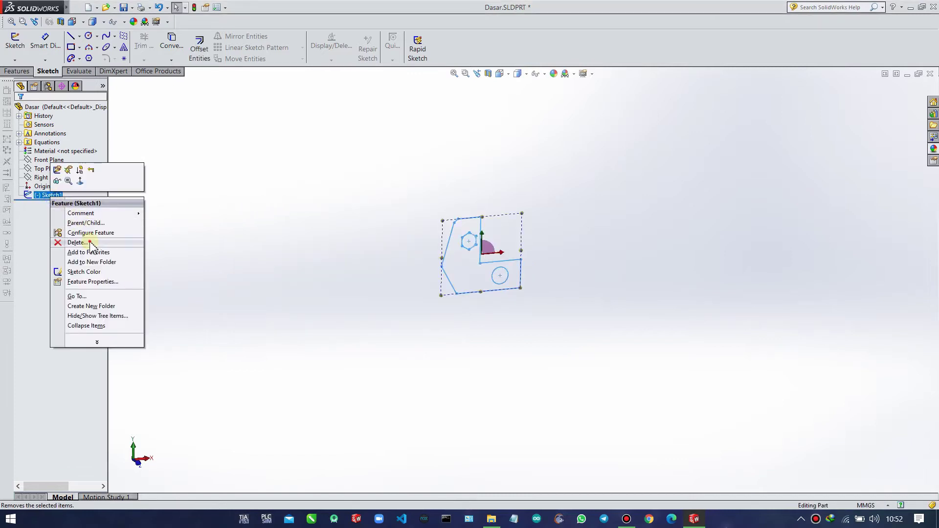
{"action": "left_click", "coordinate": [91, 243]}
{"action": "left_click", "coordinate": [405, 178]}
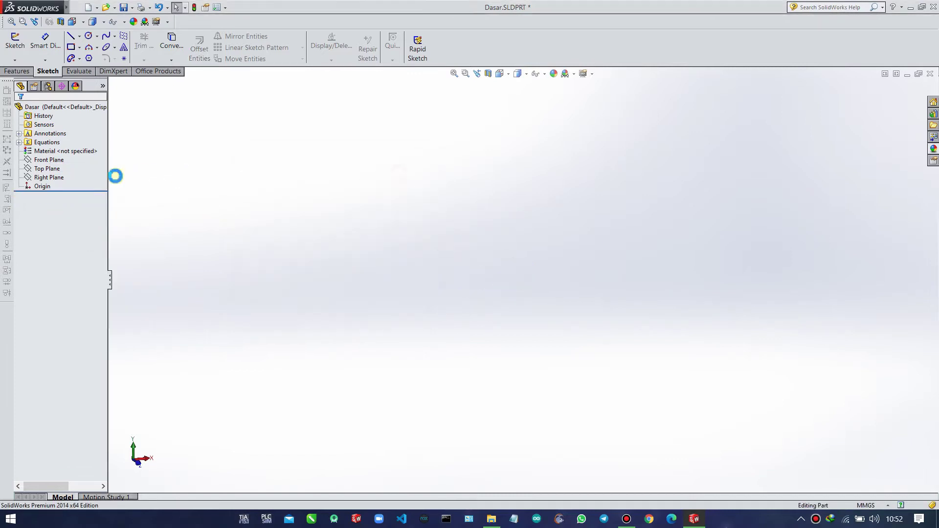
- Start a sketch on the Front Plane and draw a horizontal line about 37 mm long
{"action": "left_click", "coordinate": [49, 161]}
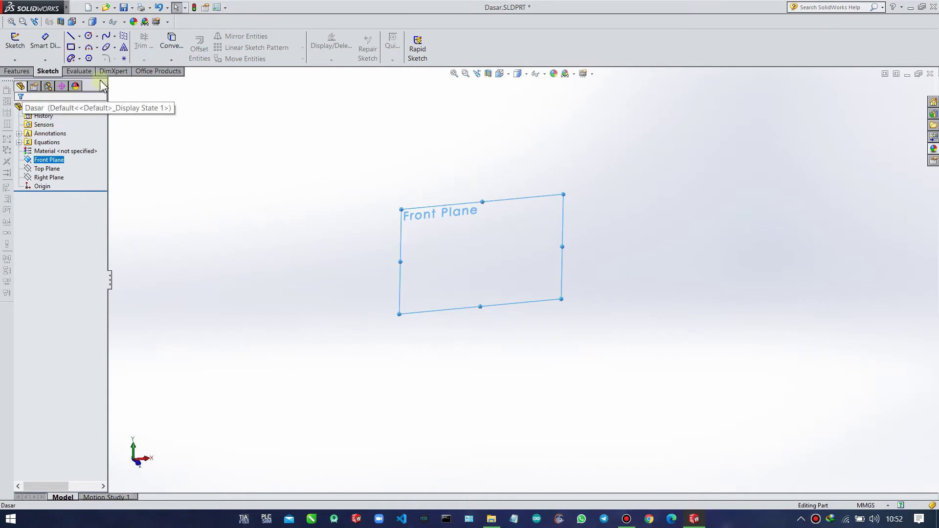
{"action": "left_click", "coordinate": [15, 44]}
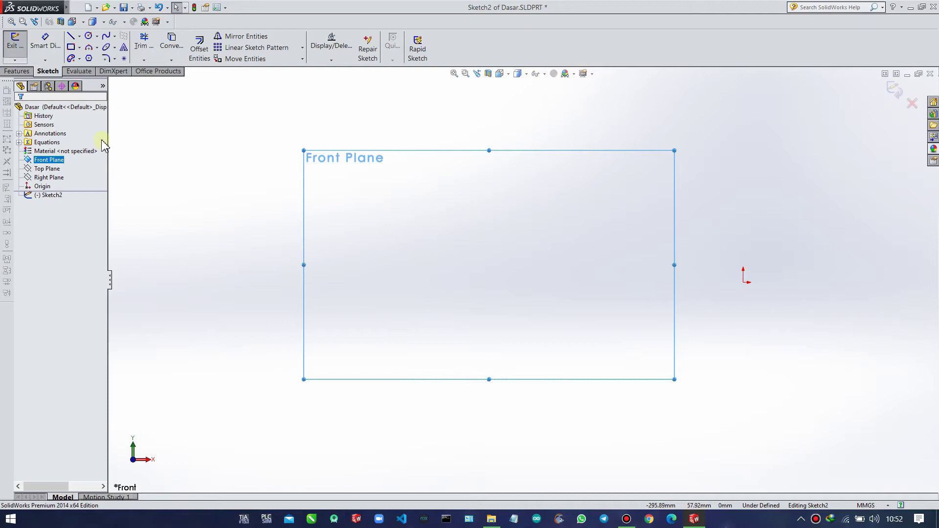
{"action": "left_click", "coordinate": [72, 38]}
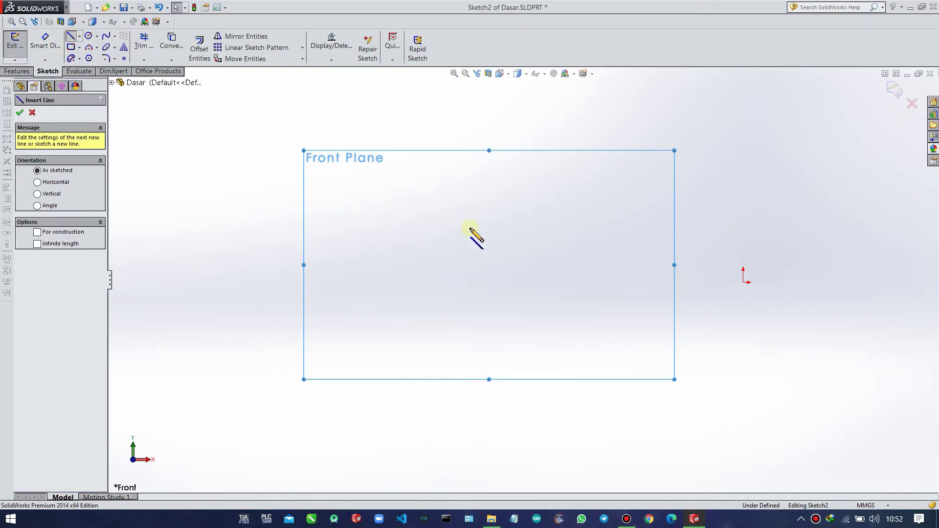
{"action": "left_click", "coordinate": [459, 268]}
{"action": "left_click", "coordinate": [512, 271]}
{"action": "key", "text": "Escape"}
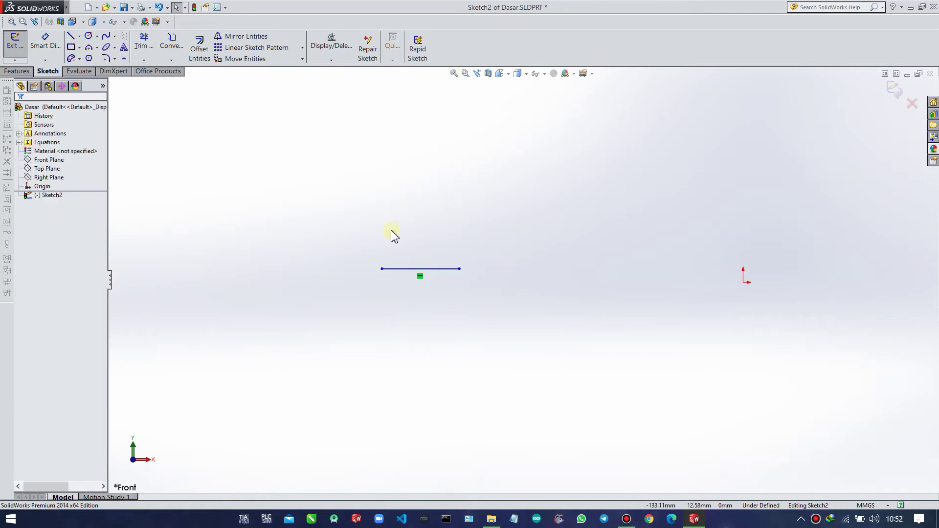
- Draw a separate line slanting upward beside the horizontal line, starting level with it
{"action": "left_click", "coordinate": [72, 36]}
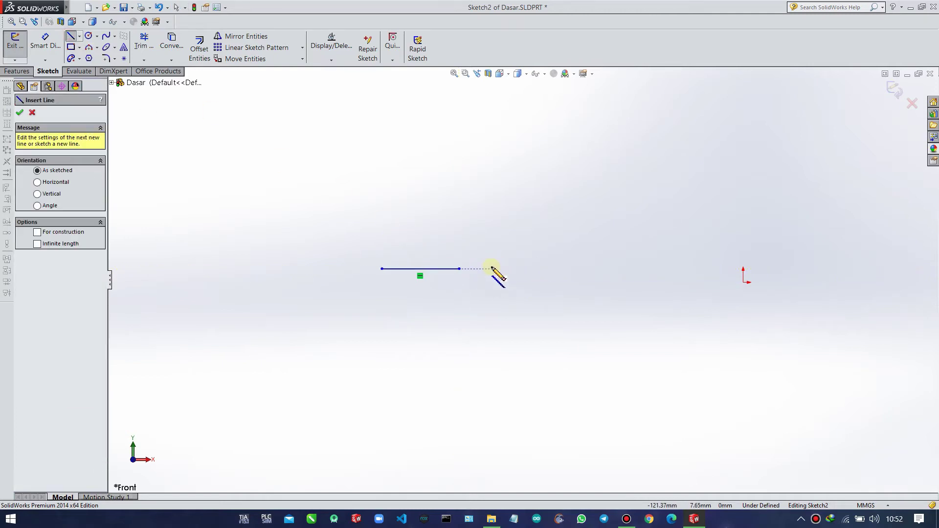
{"action": "left_click", "coordinate": [491, 268]}
{"action": "left_click", "coordinate": [537, 229]}
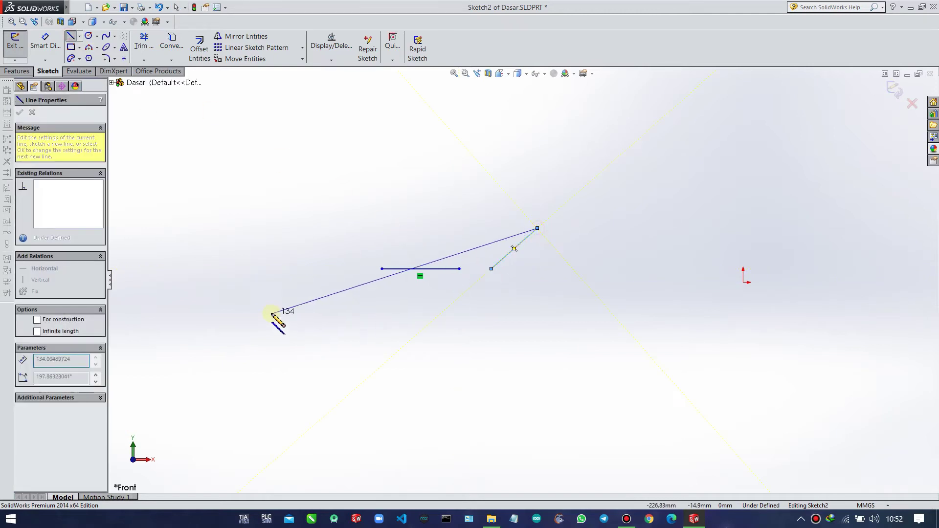
{"action": "key", "text": "Escape"}
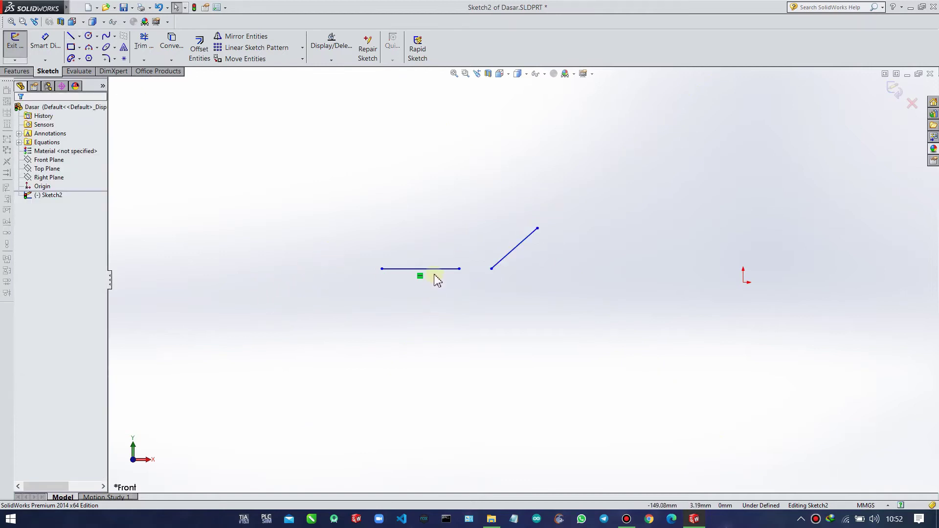
- Select both lines and add Equal and Parallel relations between them
{"action": "left_click", "coordinate": [436, 269]}
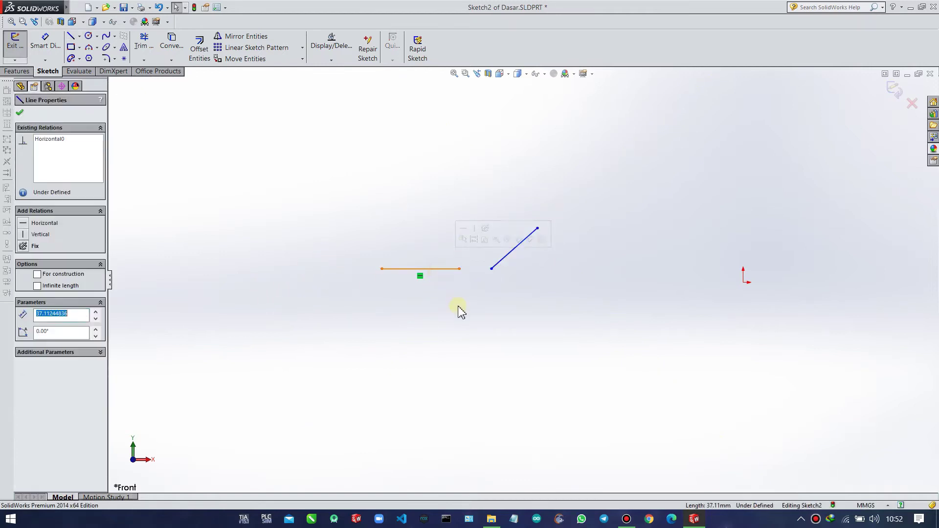
{"action": "left_click", "coordinate": [502, 259], "text": "ctrl"}
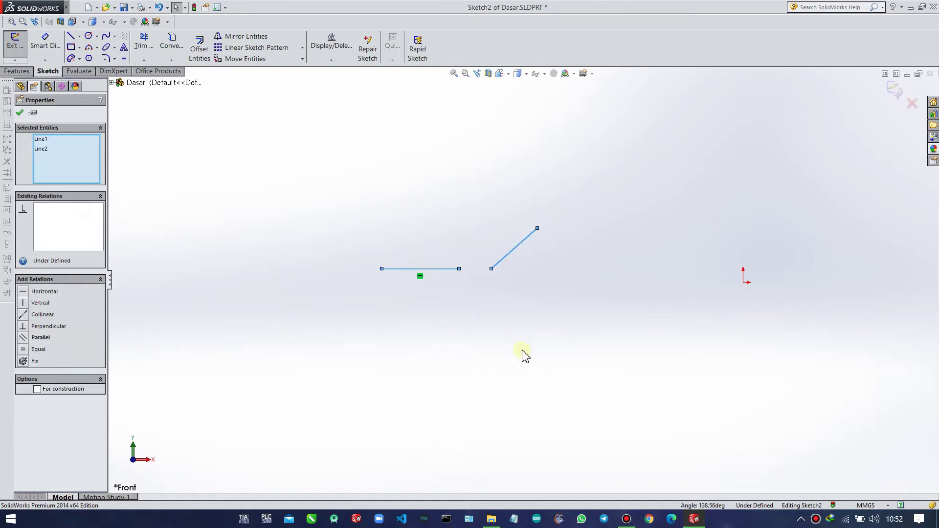
{"action": "left_click", "coordinate": [363, 304]}
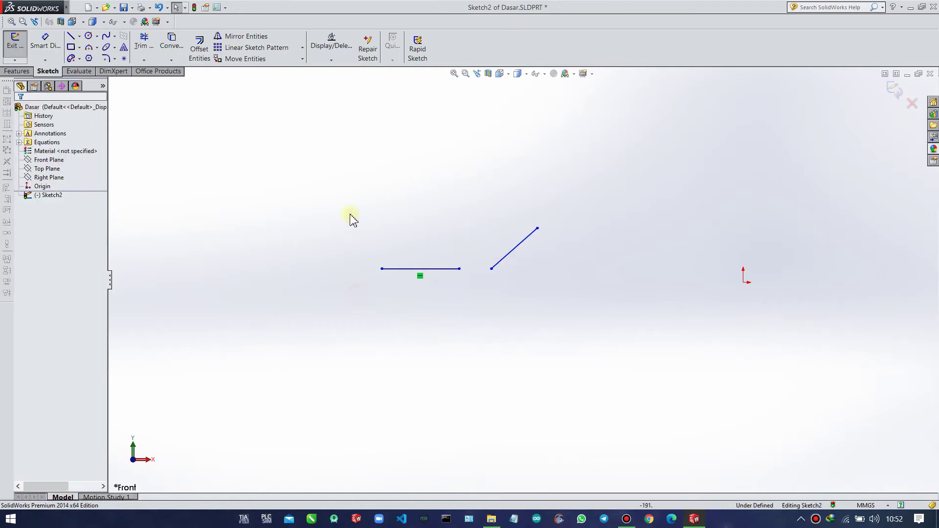
{"action": "left_click_drag", "start_coordinate": [350, 213], "coordinate": [589, 295]}
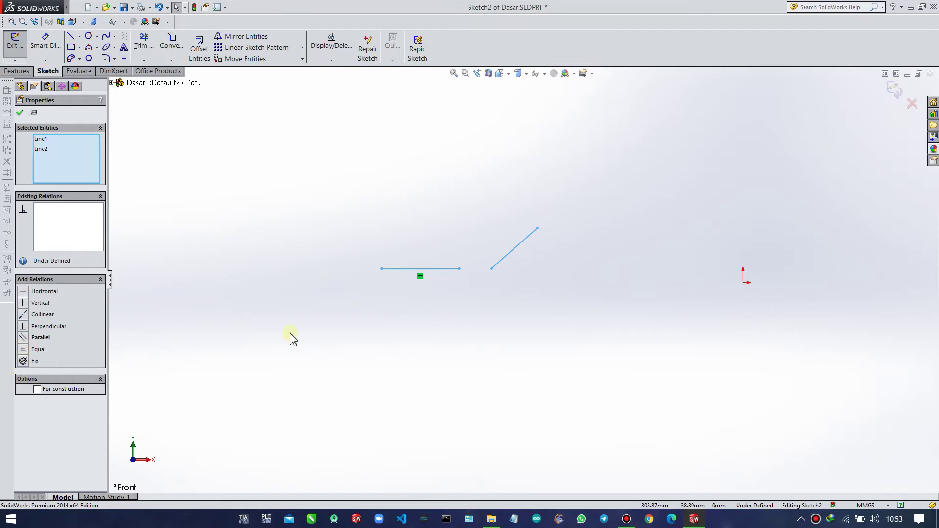
{"action": "left_click", "coordinate": [24, 350]}
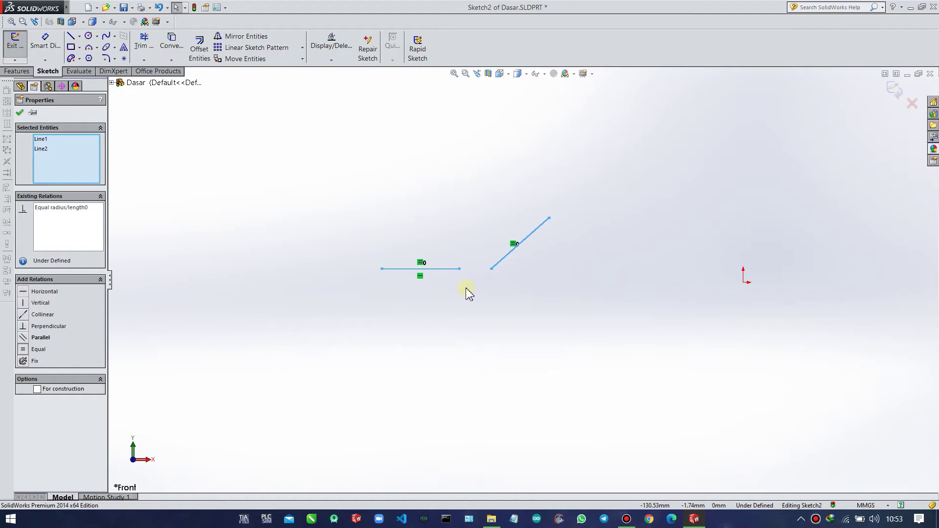
{"action": "left_click", "coordinate": [26, 339]}
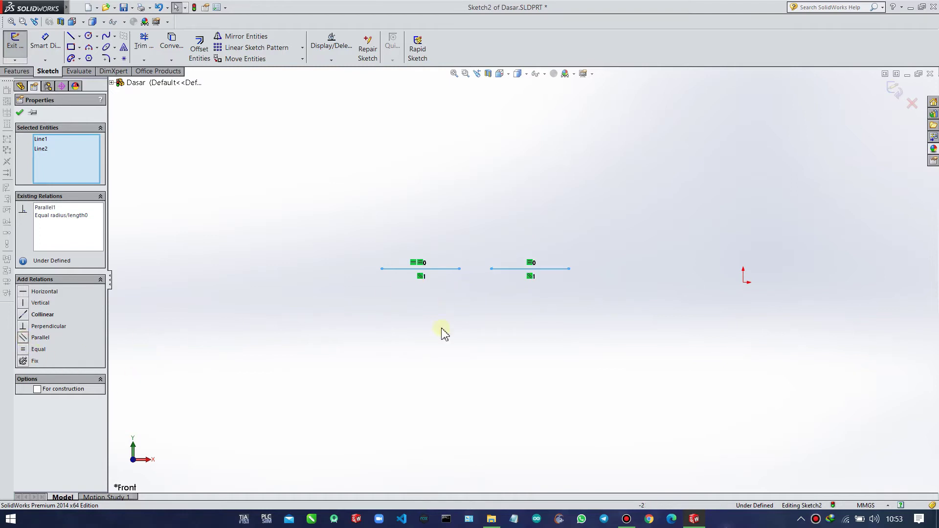
- Add a Perpendicular relation between the two lines and delete their Parallel and Equal relations
{"action": "left_click", "coordinate": [459, 279]}
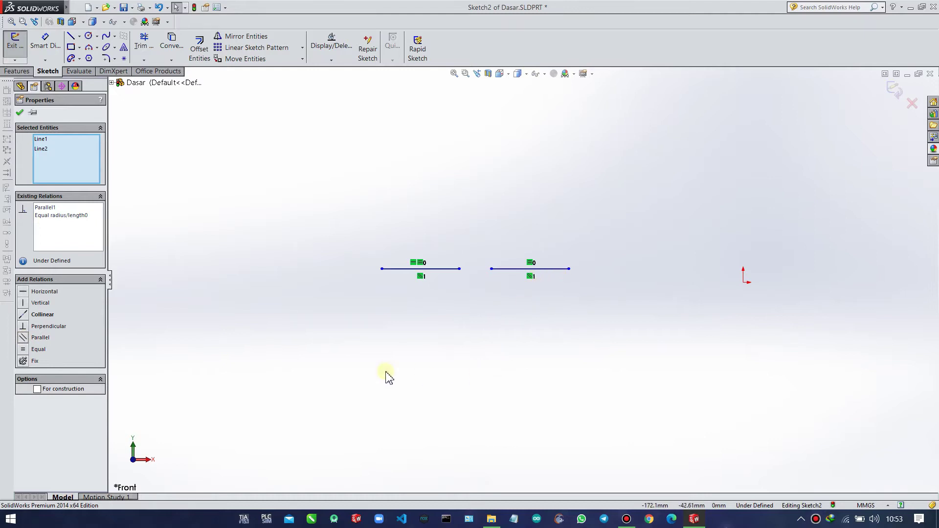
{"action": "left_click", "coordinate": [23, 326]}
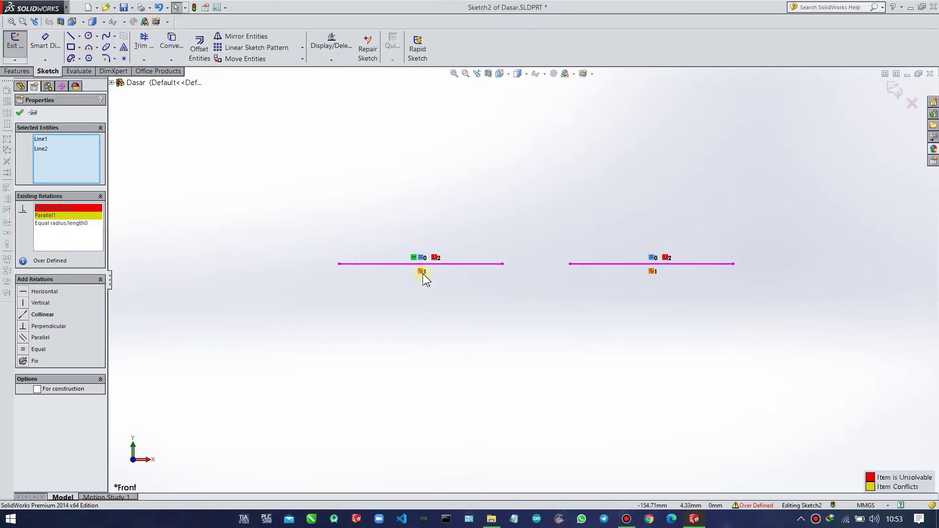
{"action": "left_click", "coordinate": [422, 273]}
{"action": "key", "text": "Delete"}
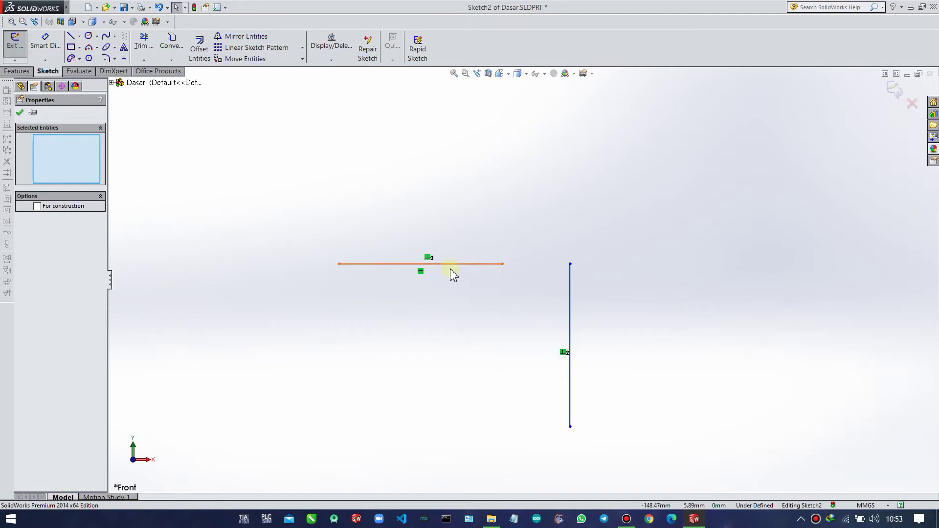
- Delete the Perpendicular and Horizontal relations and move the second line's endpoints so it slants upward beside the first line
{"action": "left_click", "coordinate": [564, 353]}
{"action": "key", "text": "Delete"}
{"action": "scroll", "coordinate": [318, 228], "scroll_direction": "down", "scroll_amount": 1}
{"action": "scroll", "coordinate": [418, 282], "scroll_direction": "up", "scroll_amount": 4}
{"action": "left_click_drag", "start_coordinate": [593, 323], "coordinate": [676, 216]}
{"action": "left_click_drag", "start_coordinate": [609, 374], "coordinate": [600, 279]}
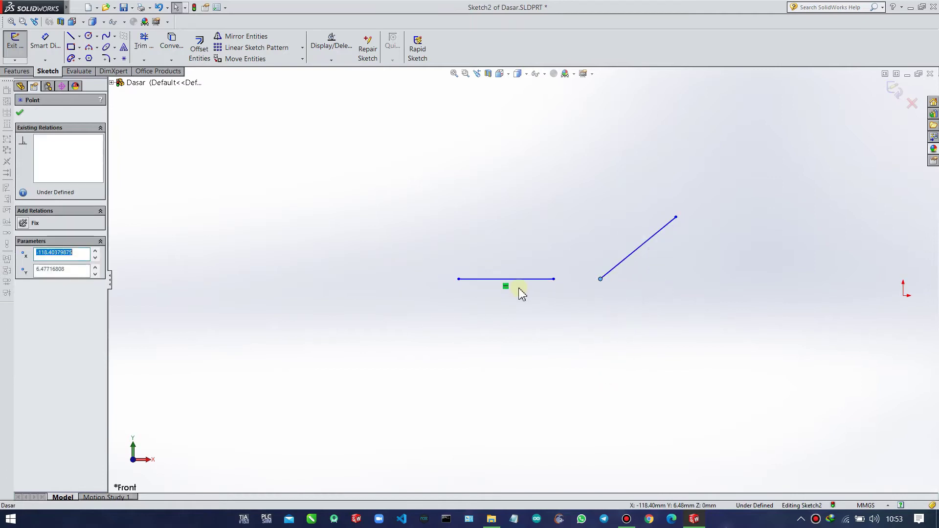
{"action": "left_click", "coordinate": [402, 269]}
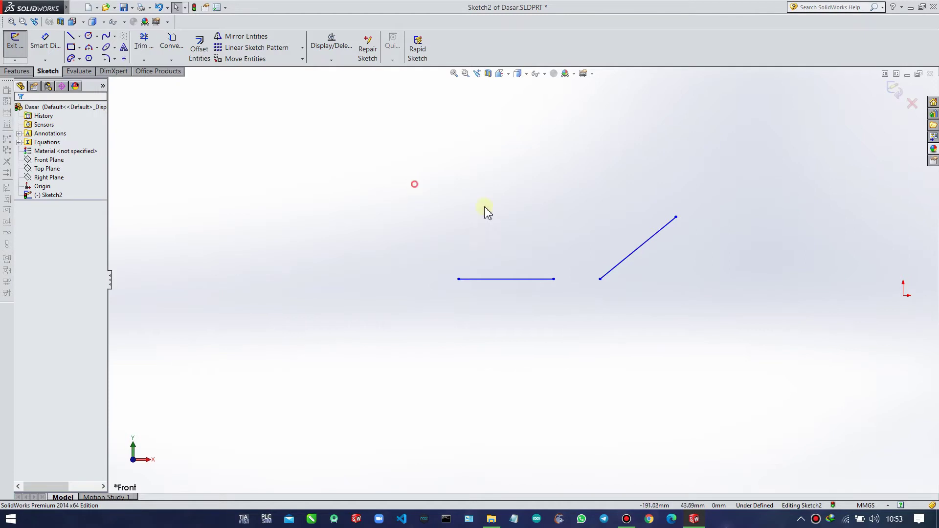
- Select both lines and add Equal and Perpendicular relations between them
{"action": "left_click_drag", "start_coordinate": [414, 184], "coordinate": [732, 327]}
{"action": "left_click", "coordinate": [23, 350]}
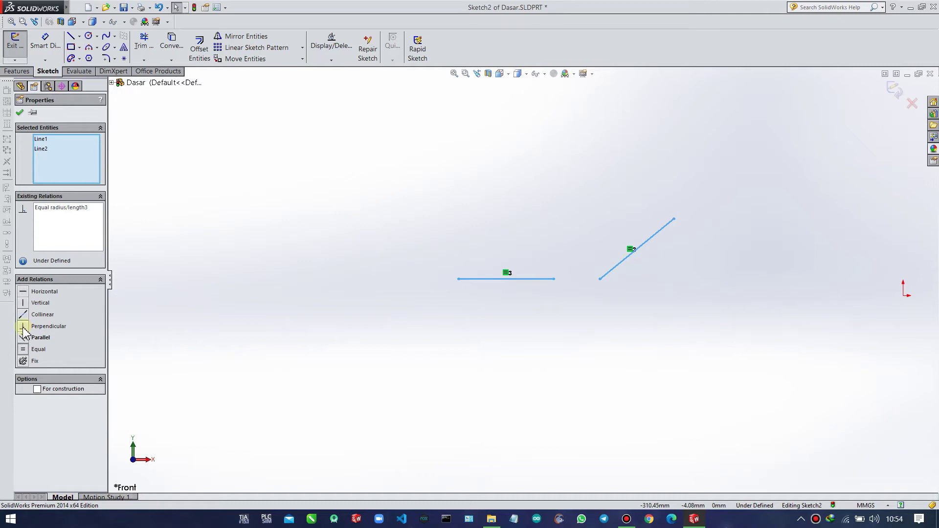
{"action": "left_click", "coordinate": [24, 327]}
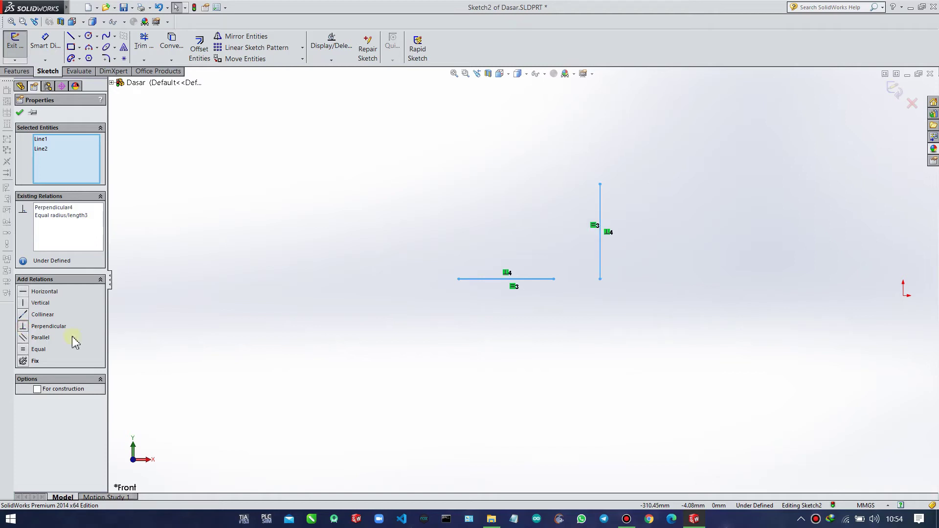
- Try adding a Collinear relation to the two perpendicular lines and undo it
{"action": "left_click", "coordinate": [23, 314]}
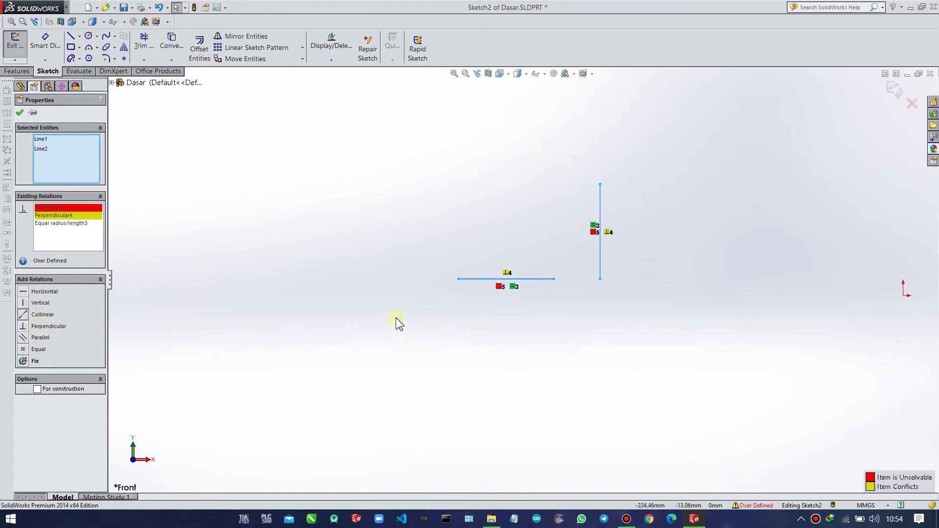
{"action": "scroll", "coordinate": [523, 291], "scroll_direction": "down", "scroll_amount": 5}
{"action": "key", "text": "ctrl+z"}
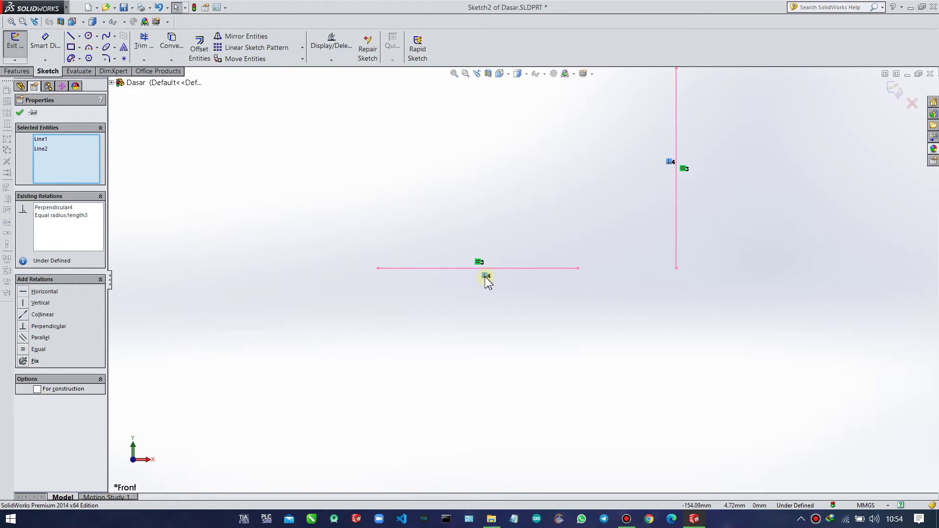
- Delete the Perpendicular relation and make the two equal lines collinear
{"action": "key", "text": "Delete"}
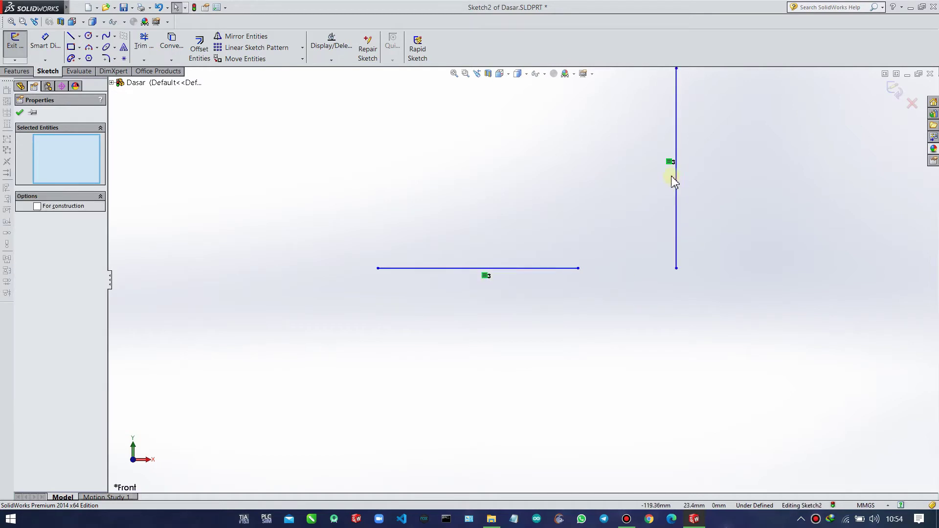
{"action": "scroll", "coordinate": [627, 226], "scroll_direction": "up", "scroll_amount": 3}
{"action": "mouse_move", "coordinate": [372, 146]}
{"action": "left_mouse_down"}
{"action": "mouse_move", "coordinate": [597, 237]}
{"action": "mouse_move", "coordinate": [678, 321]}
{"action": "left_mouse_up"}
{"action": "left_click", "coordinate": [23, 315]}
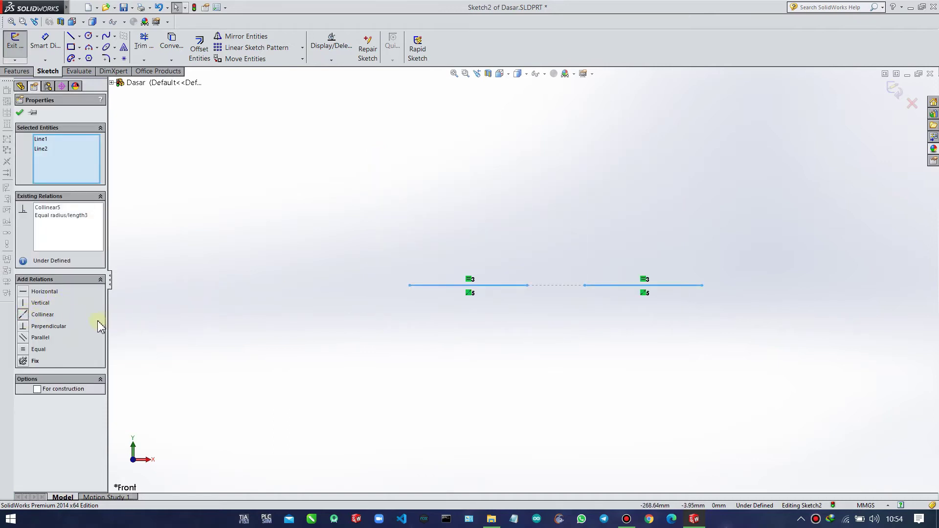
- Make the collinear lines vertical, try adding a Horizontal relation as well, and undo that last relation
{"action": "left_click", "coordinate": [23, 303]}
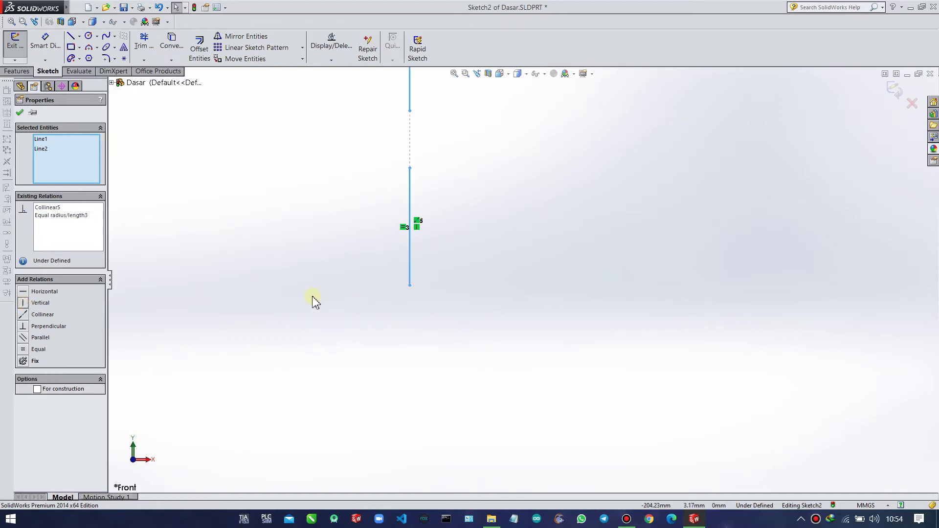
{"action": "left_click", "coordinate": [23, 293]}
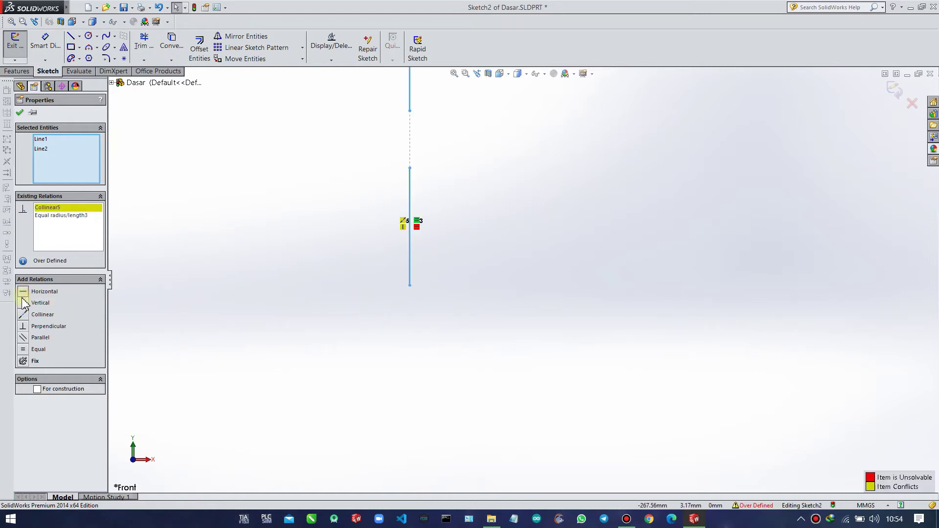
{"action": "left_click", "coordinate": [451, 239]}
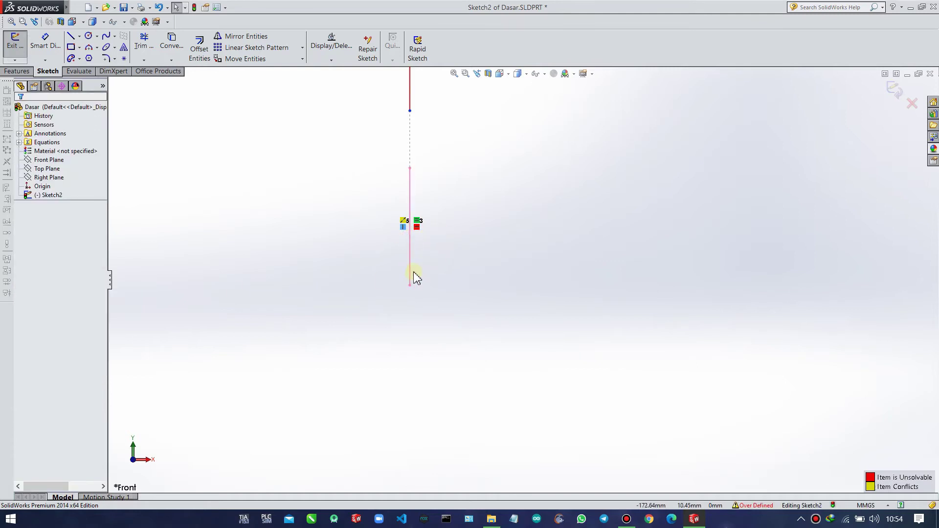
{"action": "left_click", "coordinate": [462, 259]}
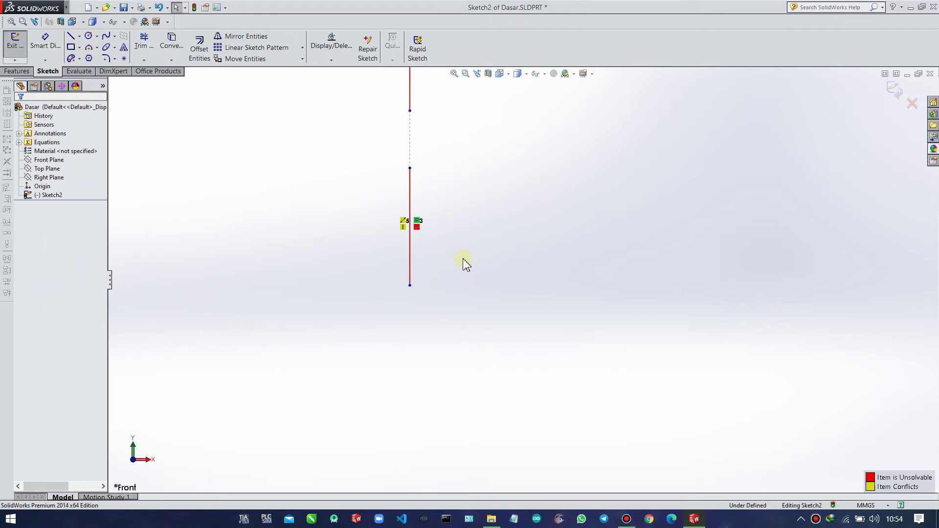
{"action": "key", "text": "ctrl+z"}
- Delete the Vertical relations from the two collinear lines and make both lines horizontal
{"action": "left_click", "coordinate": [417, 221]}
{"action": "key", "text": "Delete"}
{"action": "scroll", "coordinate": [422, 227], "scroll_direction": "down", "scroll_amount": 7}
{"action": "scroll", "coordinate": [463, 212], "scroll_direction": "up", "scroll_amount": 5}
{"action": "scroll", "coordinate": [518, 187], "scroll_direction": "down", "scroll_amount": 2}
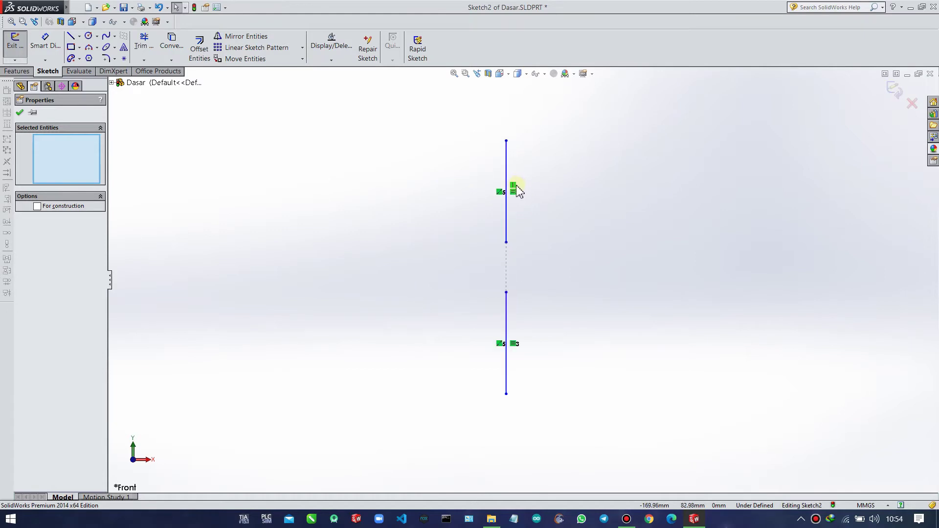
{"action": "left_click", "coordinate": [320, 263]}
{"action": "mouse_move", "coordinate": [403, 80]}
{"action": "left_mouse_down"}
{"action": "mouse_move", "coordinate": [547, 337]}
{"action": "mouse_move", "coordinate": [552, 413]}
{"action": "left_mouse_up"}
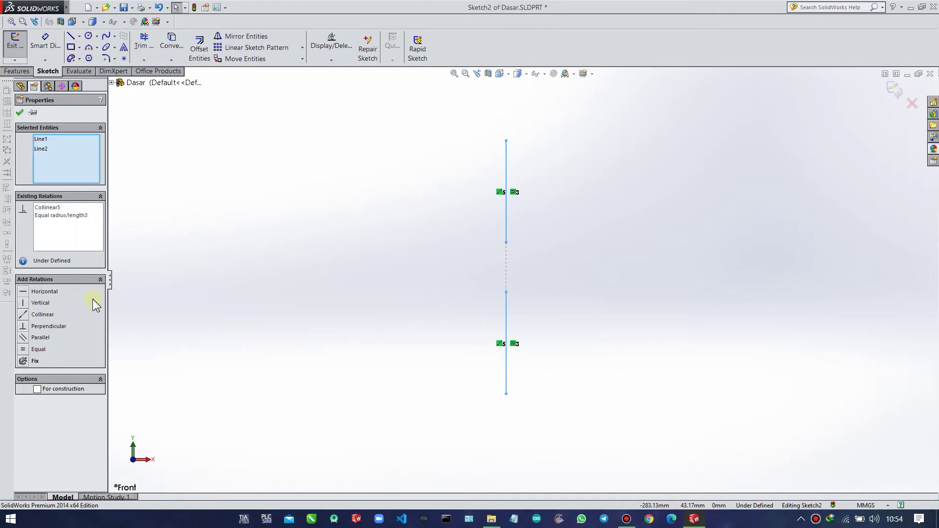
{"action": "left_click", "coordinate": [25, 292]}
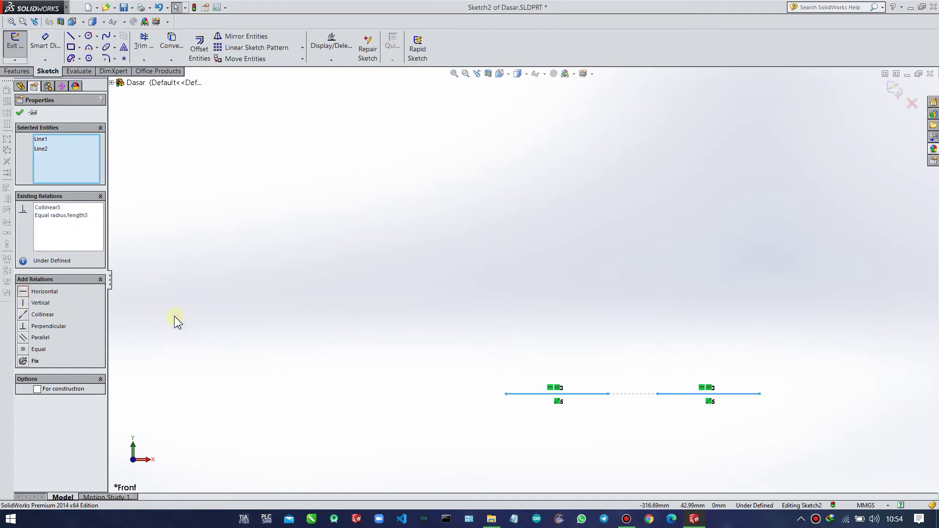
- Examine the existing relations on the two horizontal collinear lines, first on one line and on both together
{"action": "left_click", "coordinate": [394, 313]}
{"action": "scroll", "coordinate": [618, 419], "scroll_direction": "down", "scroll_amount": 2}
{"action": "scroll", "coordinate": [593, 342], "scroll_direction": "up", "scroll_amount": 4}
{"action": "scroll", "coordinate": [531, 325], "scroll_direction": "down", "scroll_amount": 3}
{"action": "scroll", "coordinate": [531, 326], "scroll_direction": "down", "scroll_amount": 5}
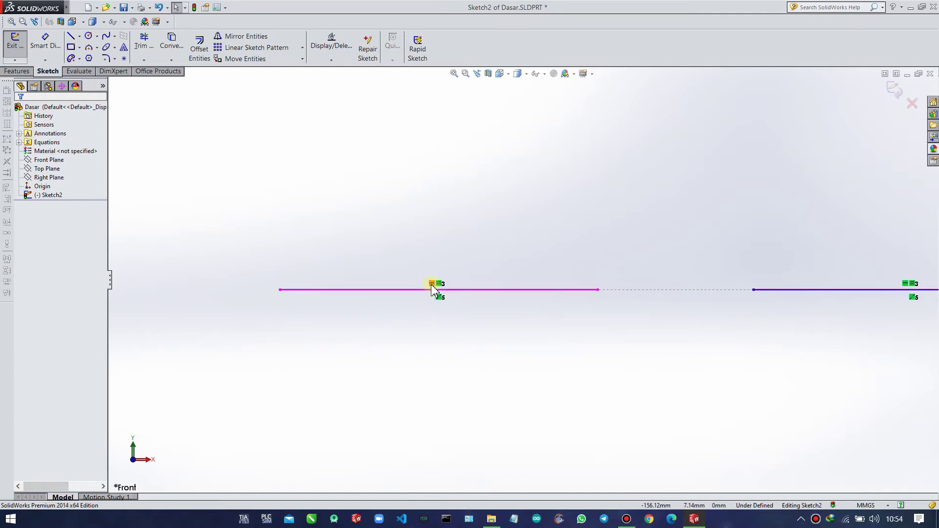
{"action": "left_click", "coordinate": [345, 290]}
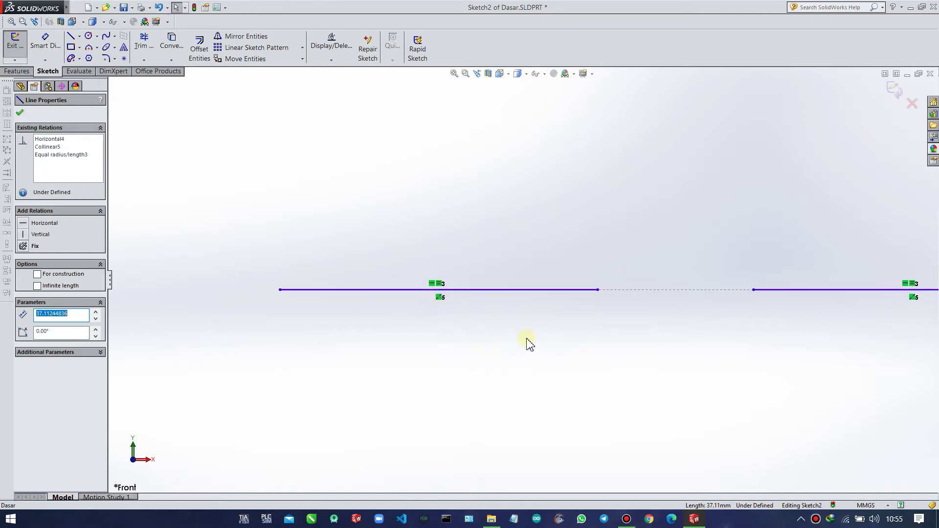
{"action": "scroll", "coordinate": [526, 335], "scroll_direction": "up", "scroll_amount": 3}
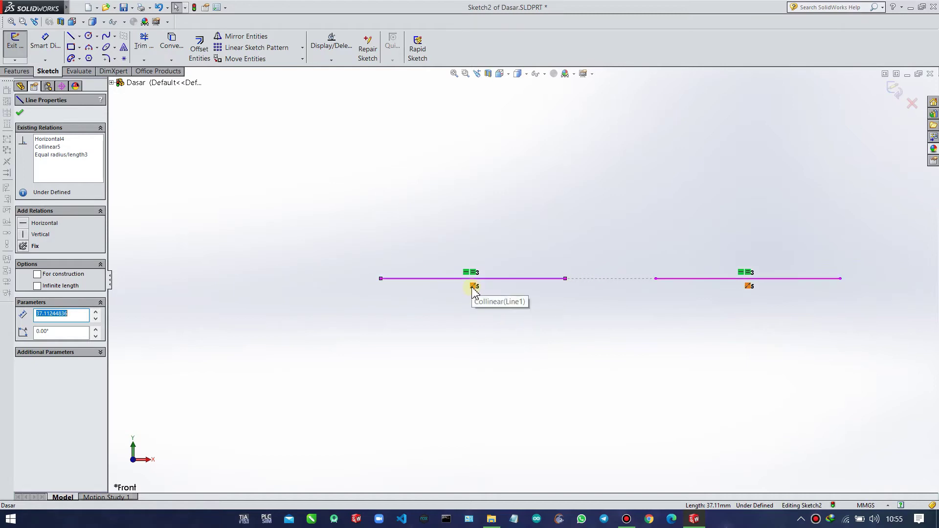
{"action": "left_click", "coordinate": [302, 258]}
{"action": "left_click_drag", "start_coordinate": [335, 245], "coordinate": [860, 342]}
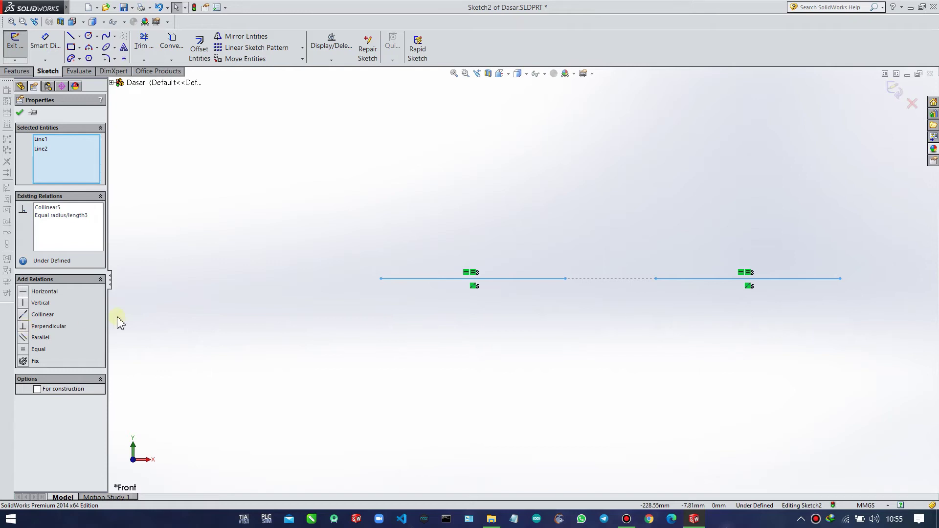
- Delete the Collinear relation between the two horizontal lines and add a Perpendicular relation instead
{"action": "left_click", "coordinate": [473, 287]}
{"action": "key", "text": "Delete"}
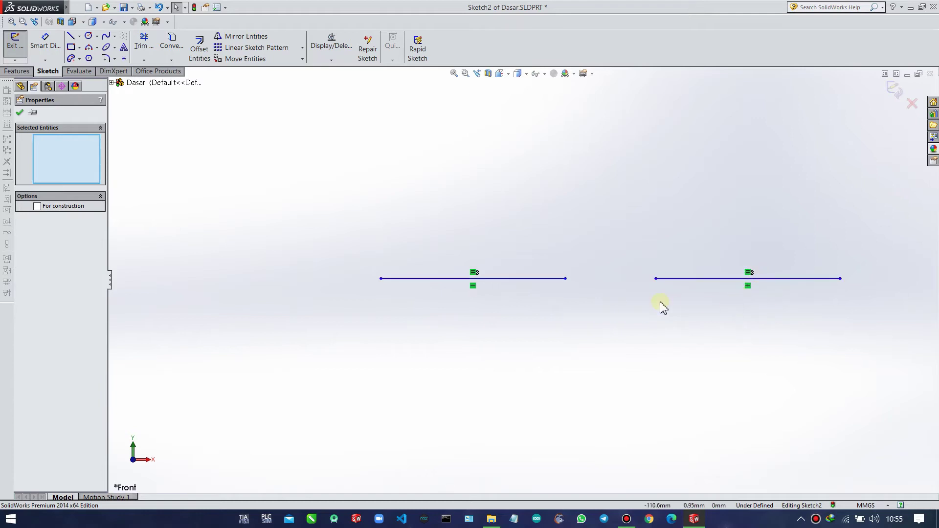
{"action": "left_click_drag", "start_coordinate": [359, 236], "coordinate": [863, 307]}
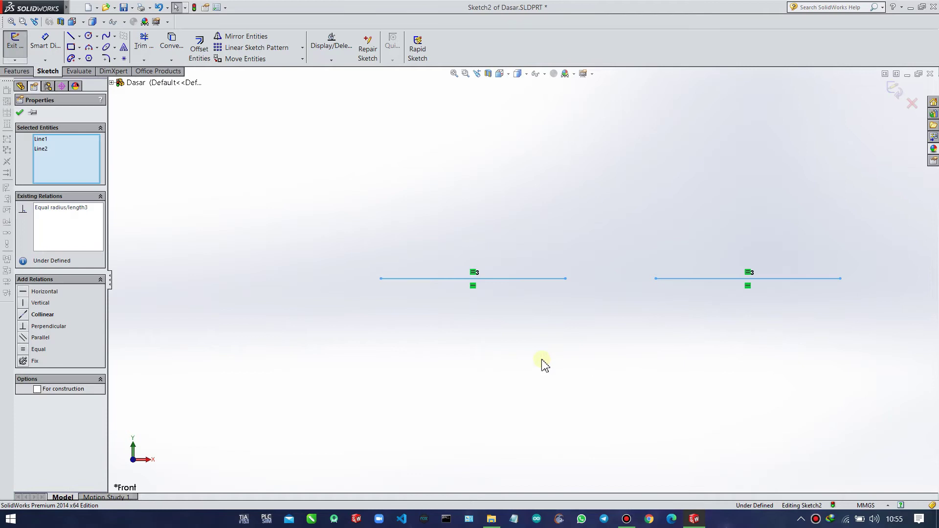
{"action": "left_click", "coordinate": [23, 326]}
{"action": "left_click", "coordinate": [447, 315]}
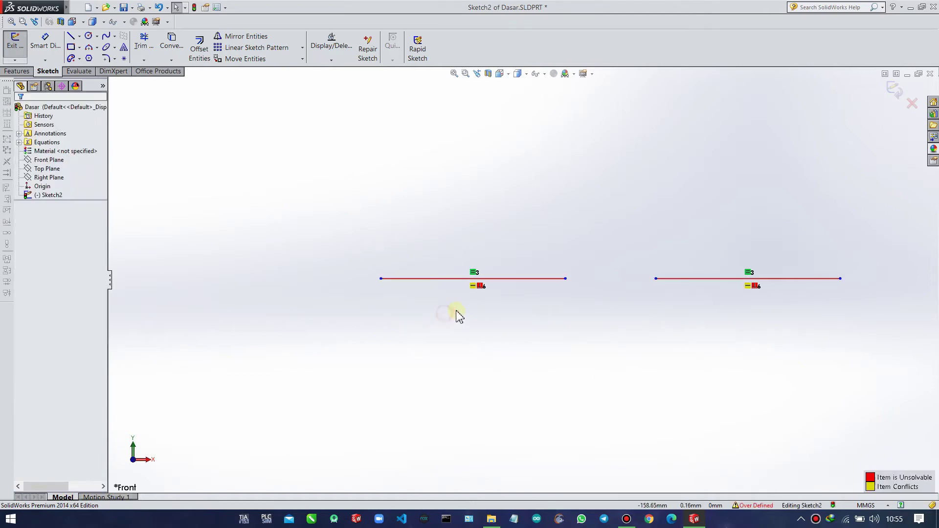
- Delete the conflicting Horizontal relations from both lines, keeping the Perpendicular relation
{"action": "left_click", "coordinate": [748, 286]}
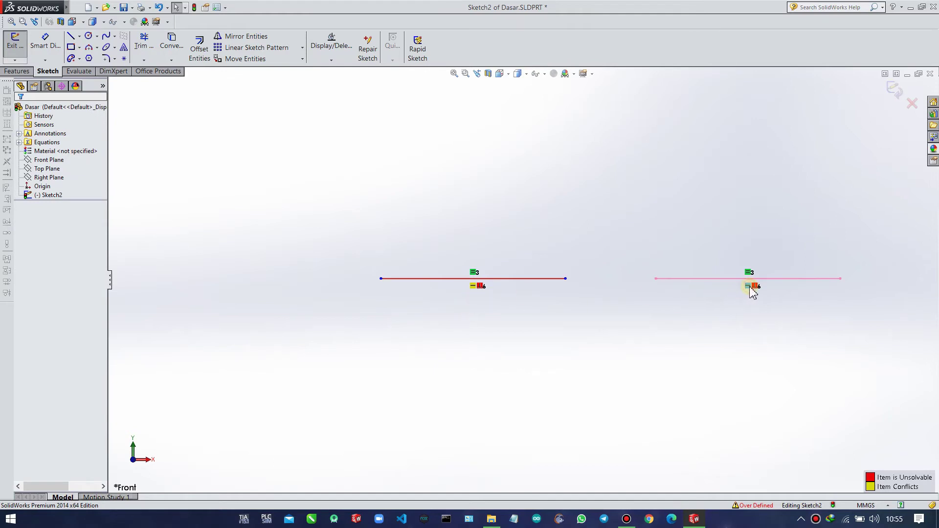
{"action": "key", "text": "Delete"}
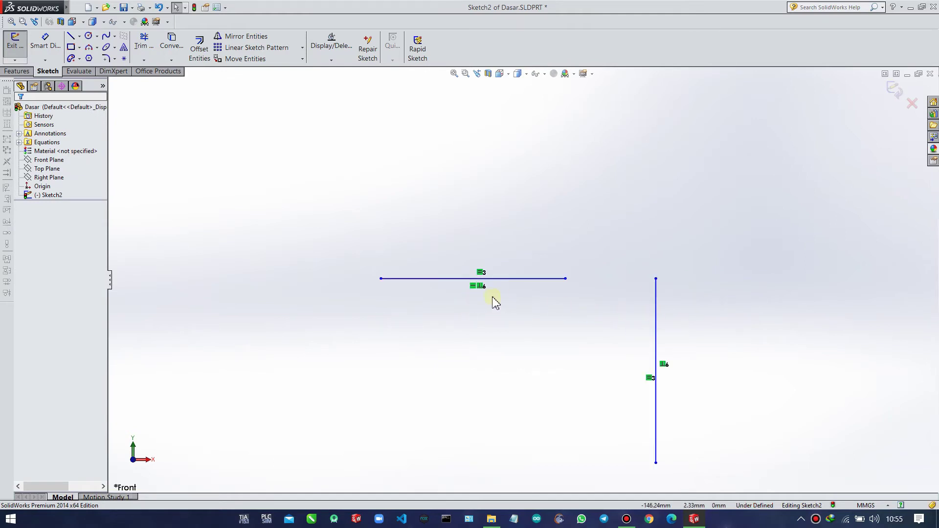
{"action": "left_click", "coordinate": [473, 286]}
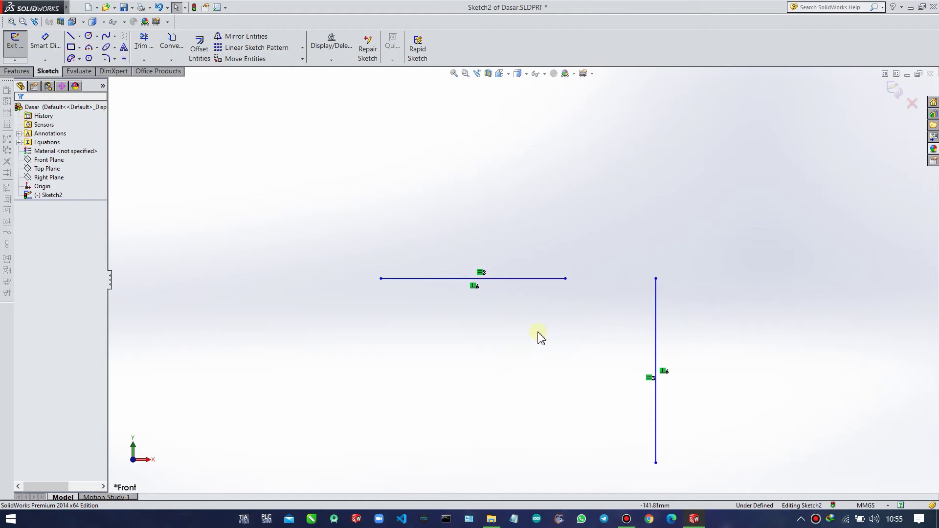
{"action": "scroll", "coordinate": [584, 301], "scroll_direction": "down", "scroll_amount": 3}
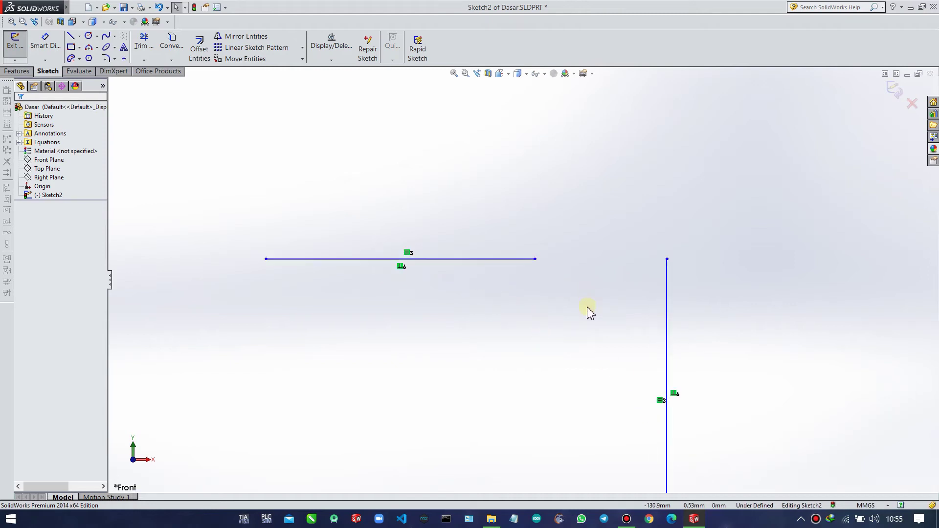
{"action": "scroll", "coordinate": [589, 315], "scroll_direction": "up", "scroll_amount": 5}
{"action": "left_click", "coordinate": [600, 336]}
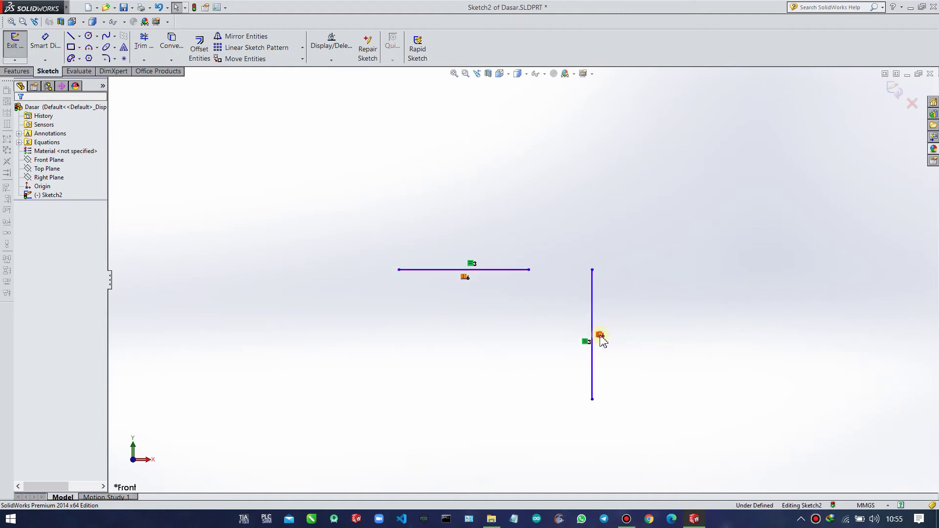
{"action": "left_click", "coordinate": [390, 242]}
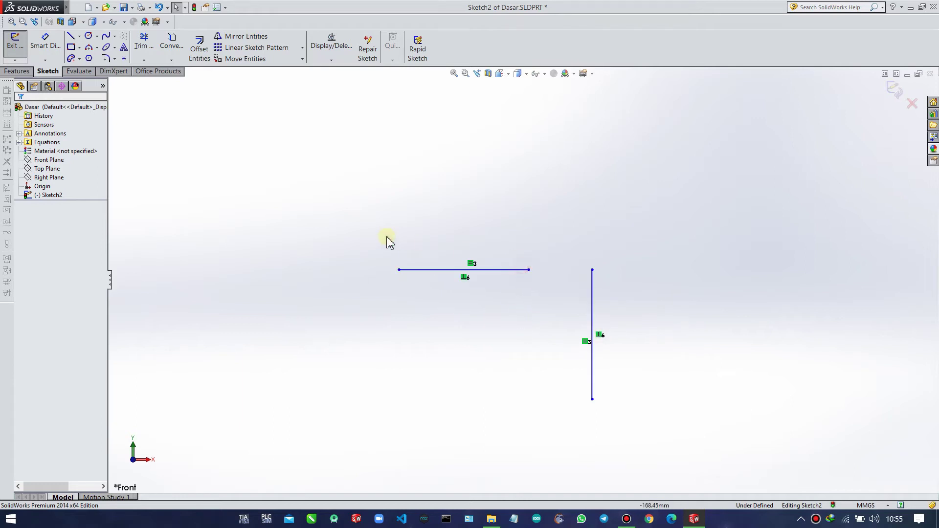
- Try adding a Collinear relation to the two perpendicular lines and delete that relation again
{"action": "mouse_move", "coordinate": [366, 233]}
{"action": "left_mouse_down"}
{"action": "mouse_move", "coordinate": [637, 398]}
{"action": "mouse_move", "coordinate": [649, 416]}
{"action": "left_mouse_up"}
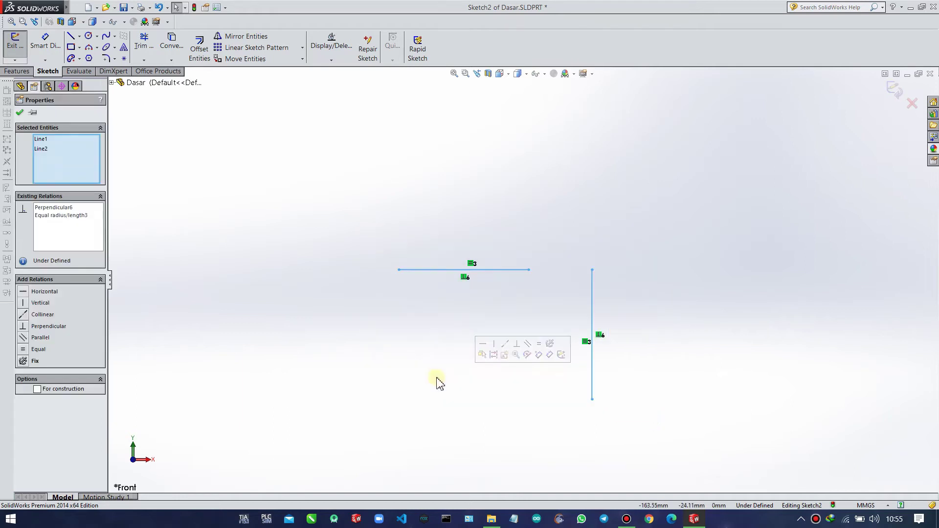
{"action": "left_click", "coordinate": [23, 315]}
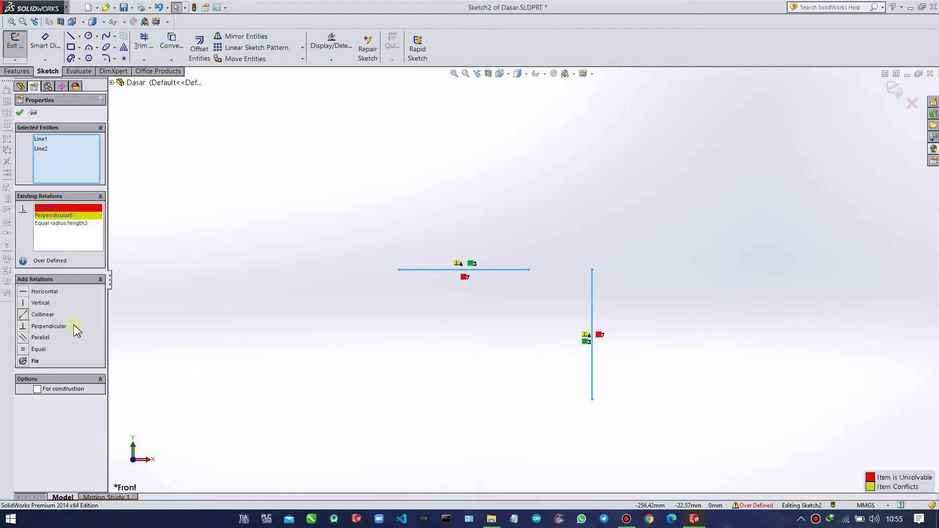
{"action": "left_click", "coordinate": [333, 366]}
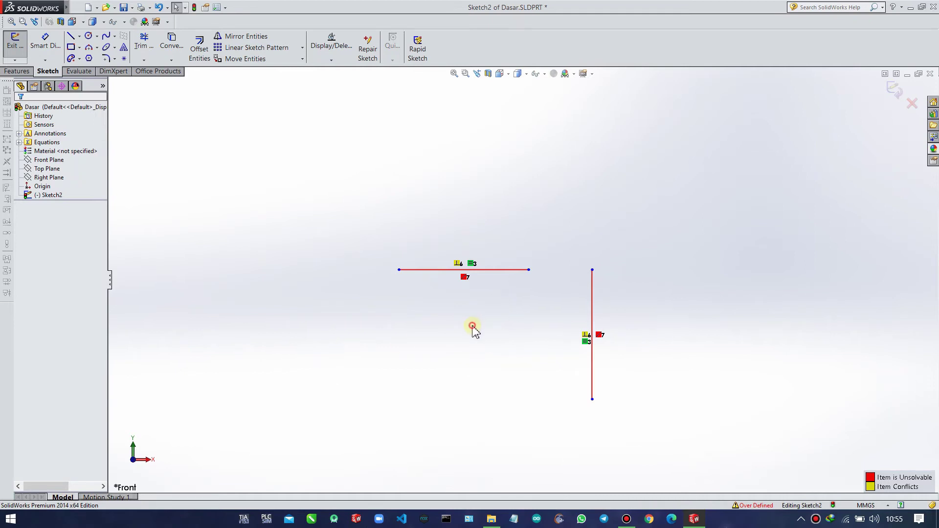
{"action": "scroll", "coordinate": [568, 329], "scroll_direction": "down", "scroll_amount": 5}
{"action": "left_click", "coordinate": [285, 174]}
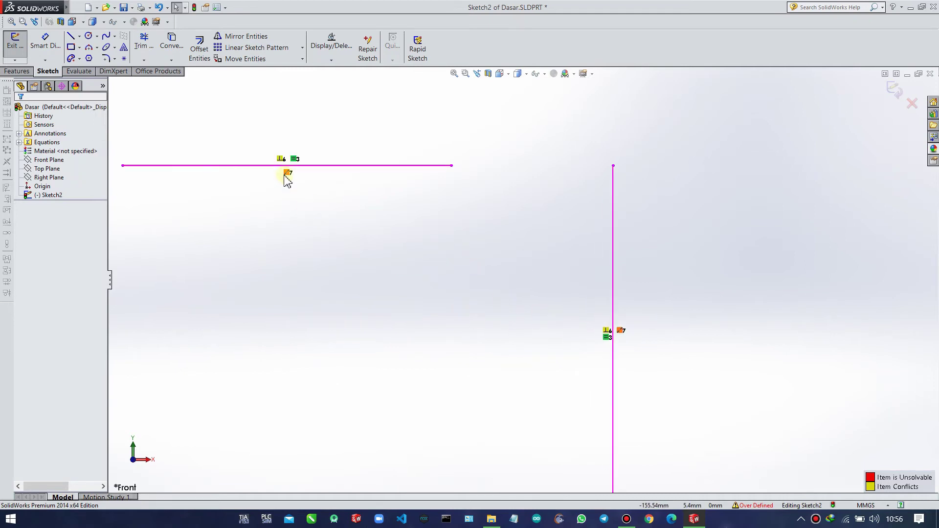
{"action": "key", "text": "Delete"}
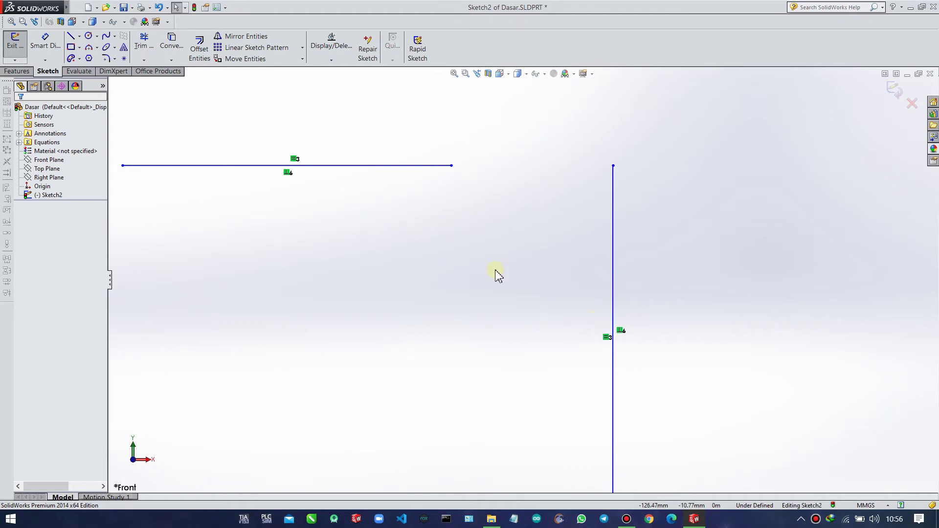
- Remove the Perpendicular relation from the two equal lines and add a Collinear relation between them
{"action": "left_click", "coordinate": [287, 174]}
{"action": "key", "text": "Delete"}
{"action": "scroll", "coordinate": [362, 246], "scroll_direction": "down", "scroll_amount": 1}
{"action": "scroll", "coordinate": [348, 231], "scroll_direction": "up", "scroll_amount": 3}
{"action": "mouse_move", "coordinate": [301, 197]}
{"action": "left_mouse_down"}
{"action": "mouse_move", "coordinate": [565, 357]}
{"action": "mouse_move", "coordinate": [644, 423]}
{"action": "left_mouse_up"}
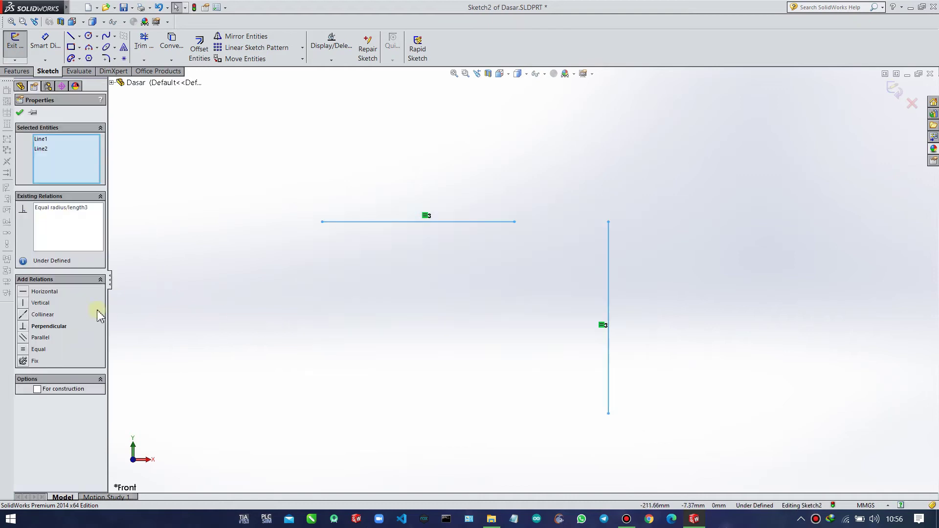
{"action": "left_click", "coordinate": [24, 315]}
{"action": "left_click", "coordinate": [531, 311]}
{"action": "scroll", "coordinate": [533, 309], "scroll_direction": "down", "scroll_amount": 3}
{"action": "scroll", "coordinate": [533, 309], "scroll_direction": "up", "scroll_amount": 4}
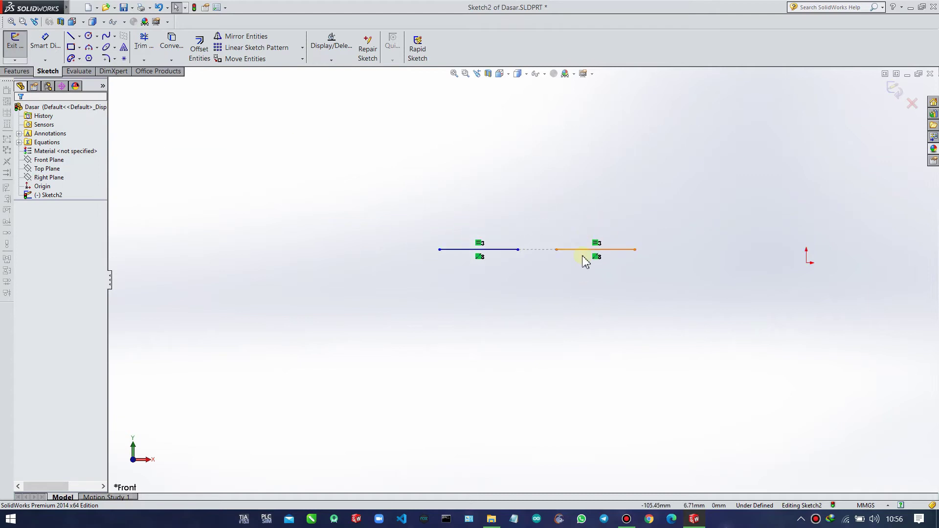
{"action": "scroll", "coordinate": [586, 260], "scroll_direction": "down", "scroll_amount": 2}
{"action": "left_click", "coordinate": [407, 250]}
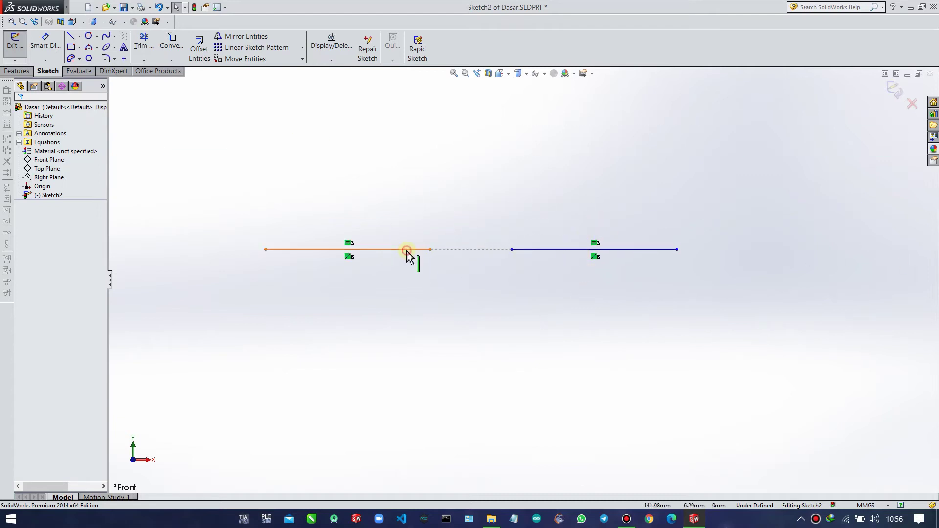
{"action": "left_click", "coordinate": [547, 250]}
{"action": "left_click", "coordinate": [548, 279]}
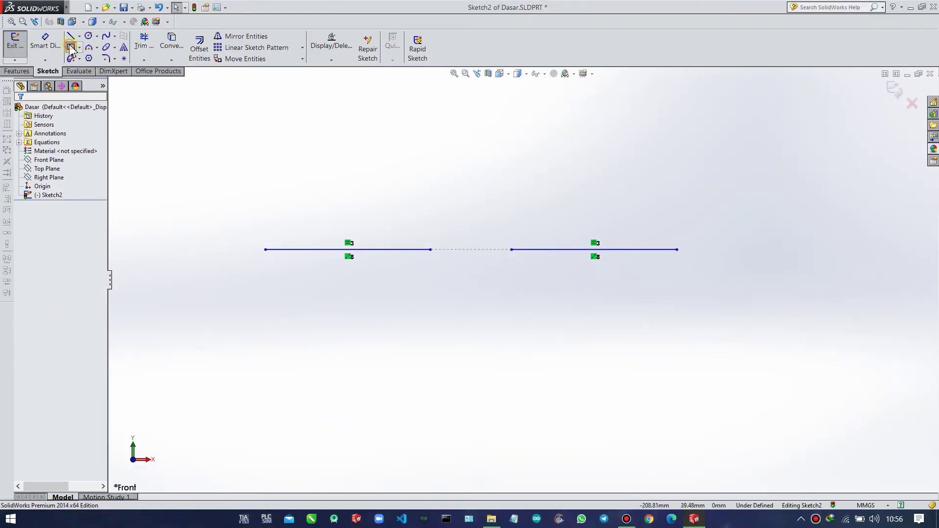
- Draw two corner rectangles side by side below the lines, about 40 by 25 mm and about 35 by 25 mm
{"action": "left_click", "coordinate": [72, 48]}
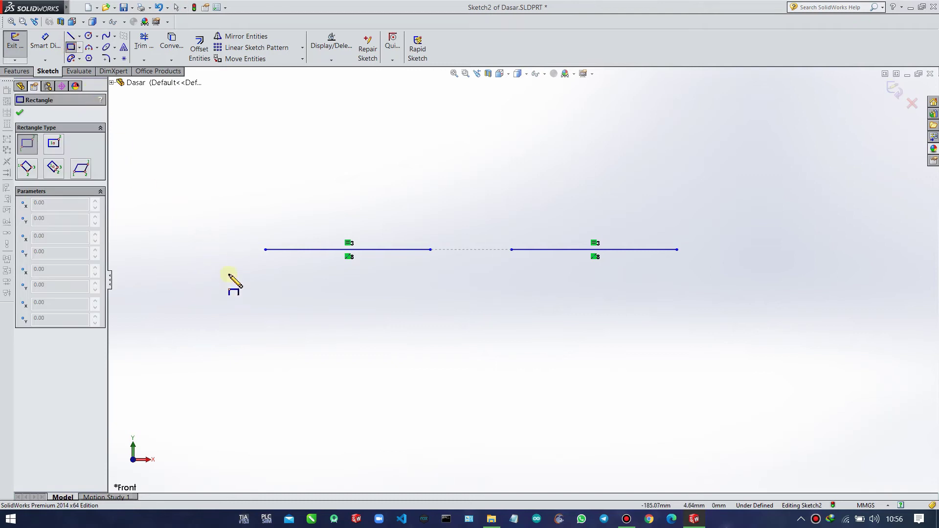
{"action": "mouse_move", "coordinate": [187, 273]}
{"action": "left_mouse_down"}
{"action": "mouse_move", "coordinate": [287, 348]}
{"action": "mouse_move", "coordinate": [366, 386]}
{"action": "left_mouse_up"}
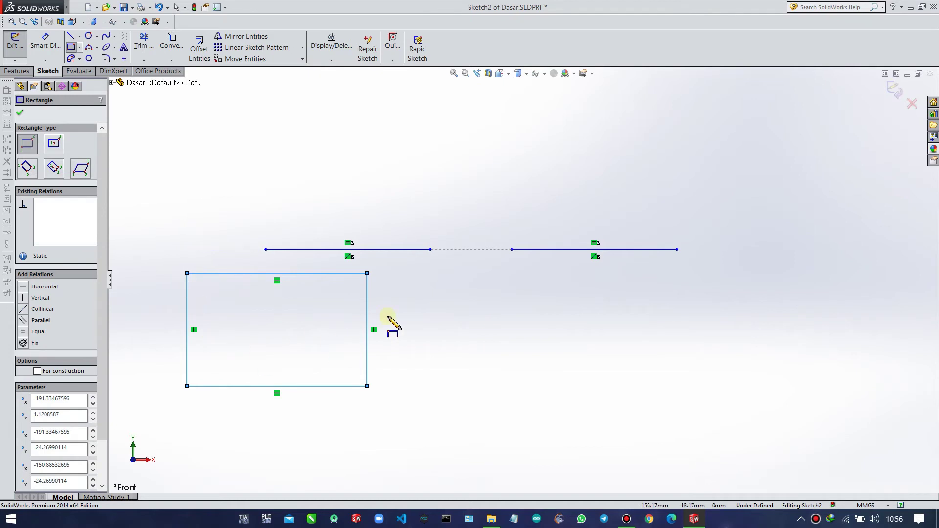
{"action": "left_click_drag", "start_coordinate": [387, 274], "coordinate": [544, 386]}
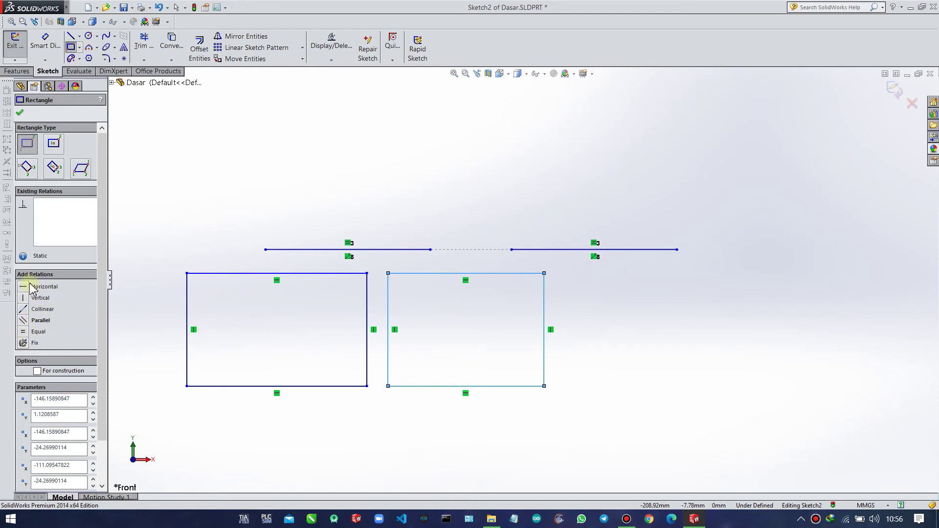
- Add a Fix relation to the newly drawn rectangle, and an Equal relation to the edges of both rectangles
{"action": "left_click", "coordinate": [23, 343]}
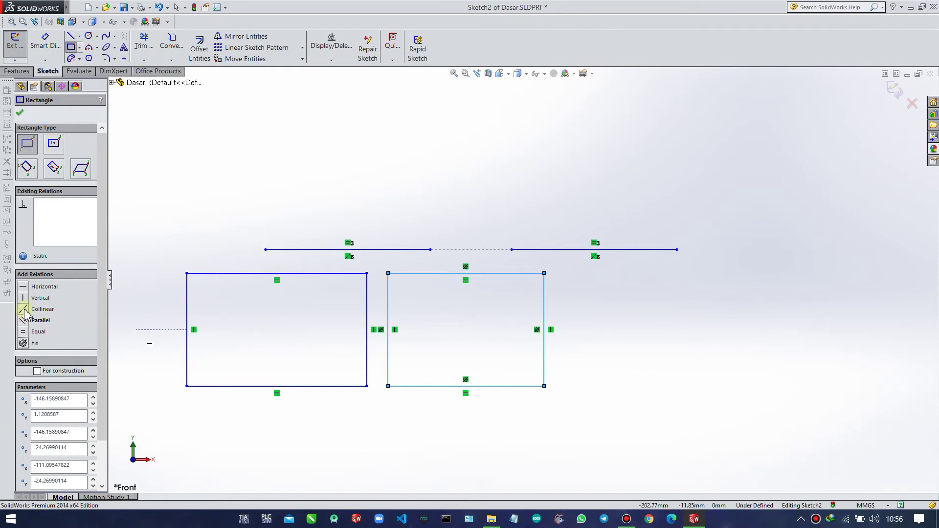
{"action": "key", "text": "Escape"}
{"action": "left_click_drag", "start_coordinate": [157, 411], "coordinate": [545, 268]}
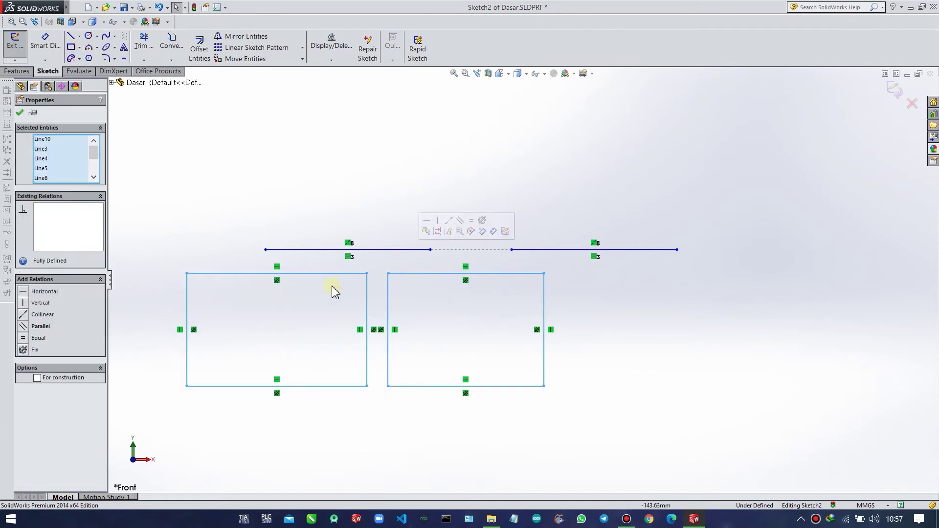
{"action": "left_click", "coordinate": [24, 341]}
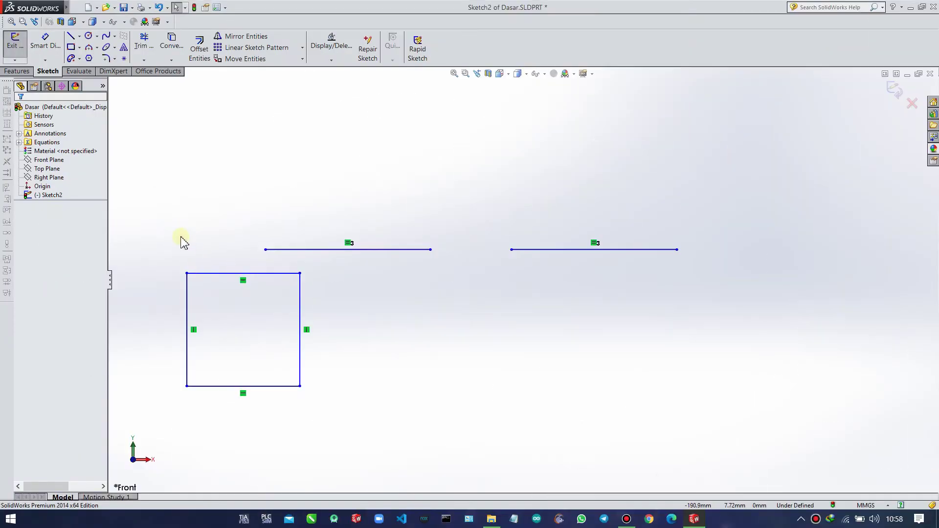
- Try adding a Parallel relation to the square's edges together with the line above it, and undo it
{"action": "mouse_move", "coordinate": [179, 236]}
{"action": "left_mouse_down"}
{"action": "mouse_move", "coordinate": [318, 366]}
{"action": "mouse_move", "coordinate": [425, 419]}
{"action": "mouse_move", "coordinate": [448, 413]}
{"action": "left_mouse_up"}
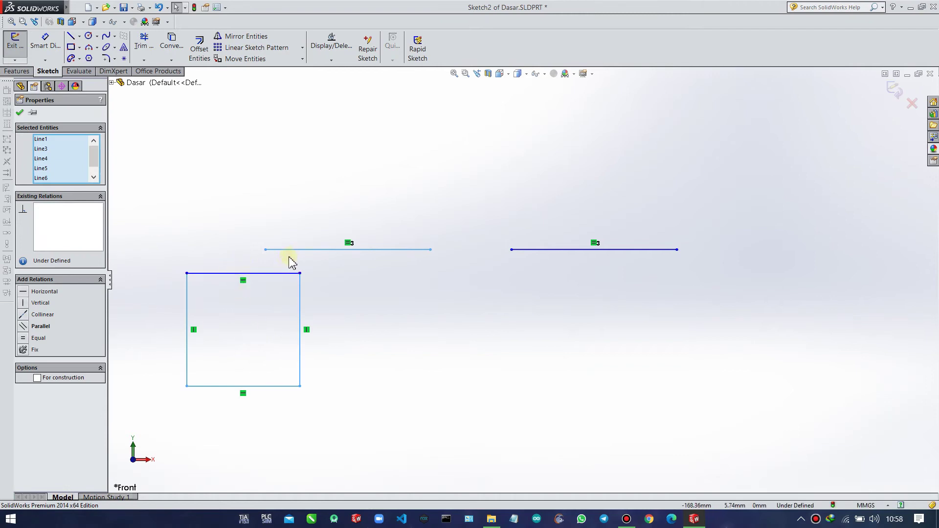
{"action": "left_click", "coordinate": [23, 327]}
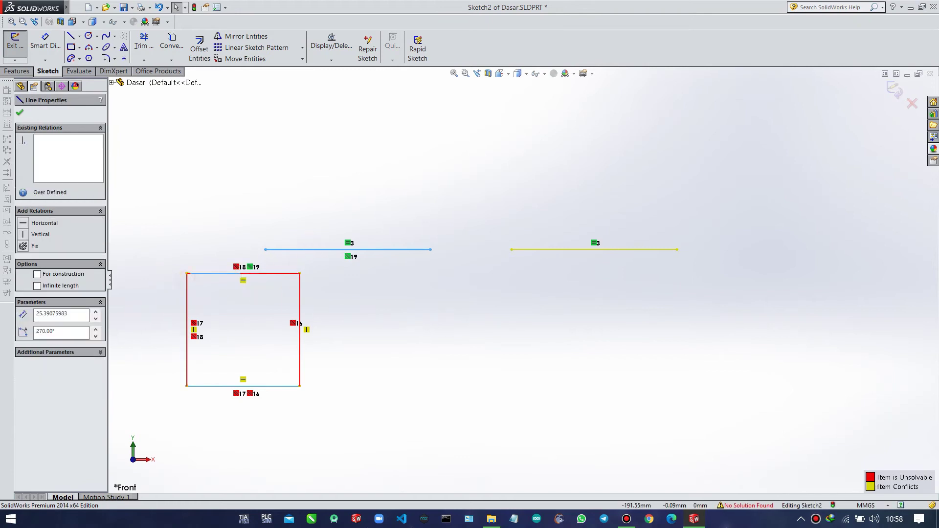
{"action": "left_click", "coordinate": [192, 254]}
{"action": "key", "text": "ctrl+z"}
{"action": "left_click", "coordinate": [314, 304]}
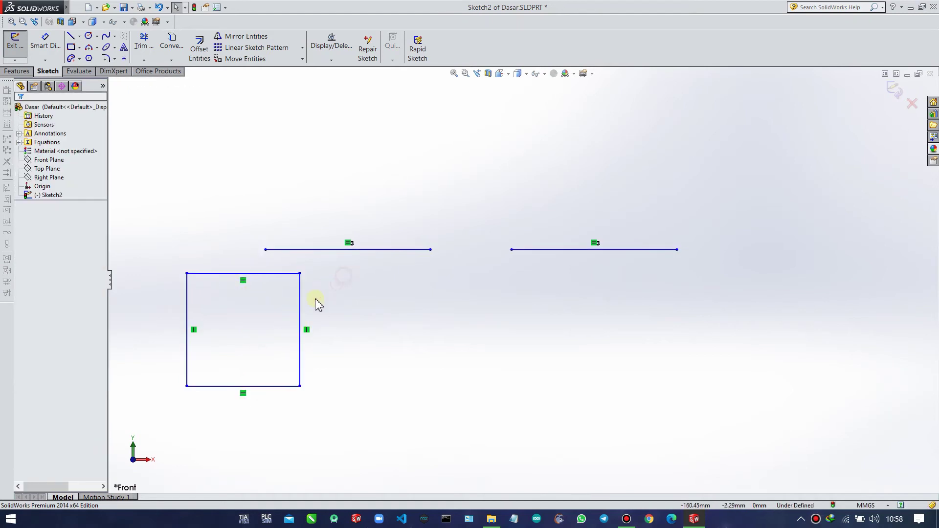
- Make the line above the square parallel to the square's right vertical edge, and undo that relation
{"action": "left_click", "coordinate": [299, 296]}
{"action": "left_click", "coordinate": [300, 250], "text": "ctrl"}
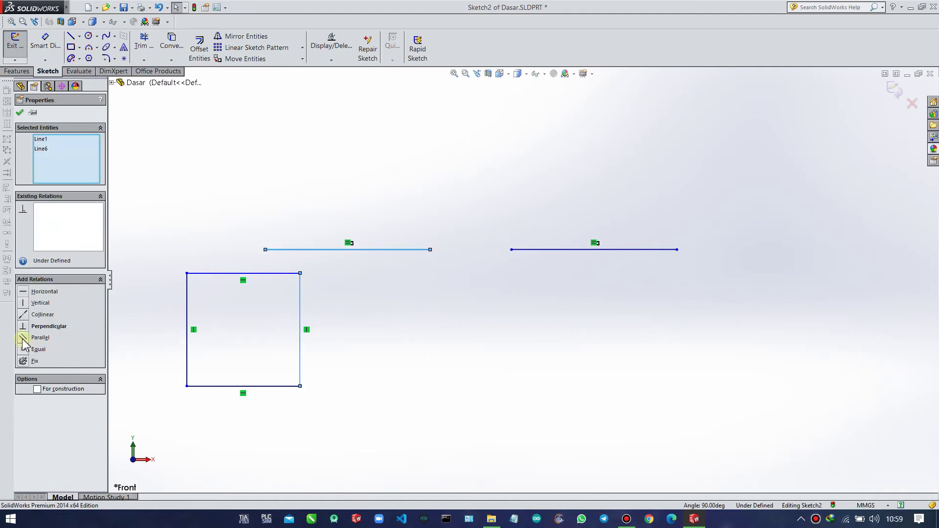
{"action": "left_click", "coordinate": [25, 337]}
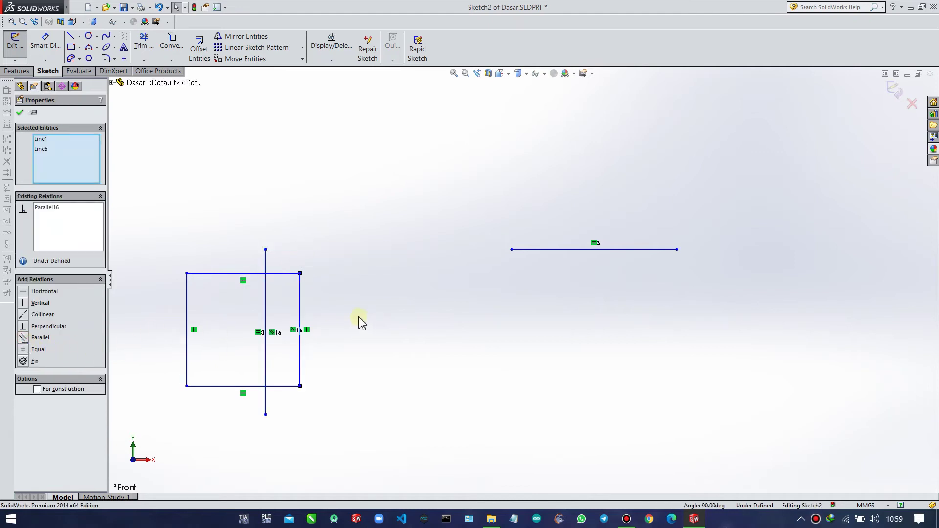
{"action": "left_click", "coordinate": [342, 303]}
{"action": "key", "text": "ctrl+z"}
- Add an Equal relation to the square's four edges and the line directly above it
{"action": "left_click_drag", "start_coordinate": [177, 266], "coordinate": [342, 403]}
{"action": "left_click_drag", "start_coordinate": [248, 234], "coordinate": [467, 265]}
{"action": "left_click", "coordinate": [195, 250]}
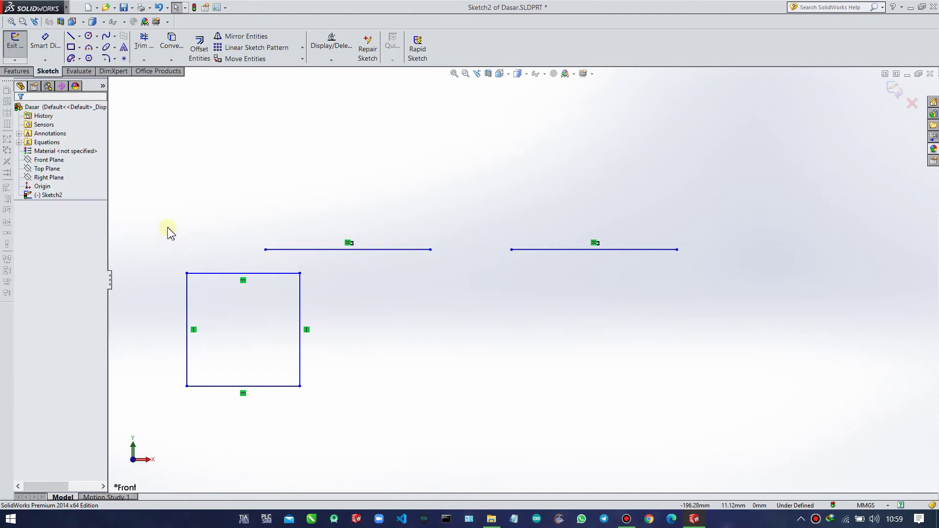
{"action": "left_click", "coordinate": [287, 249]}
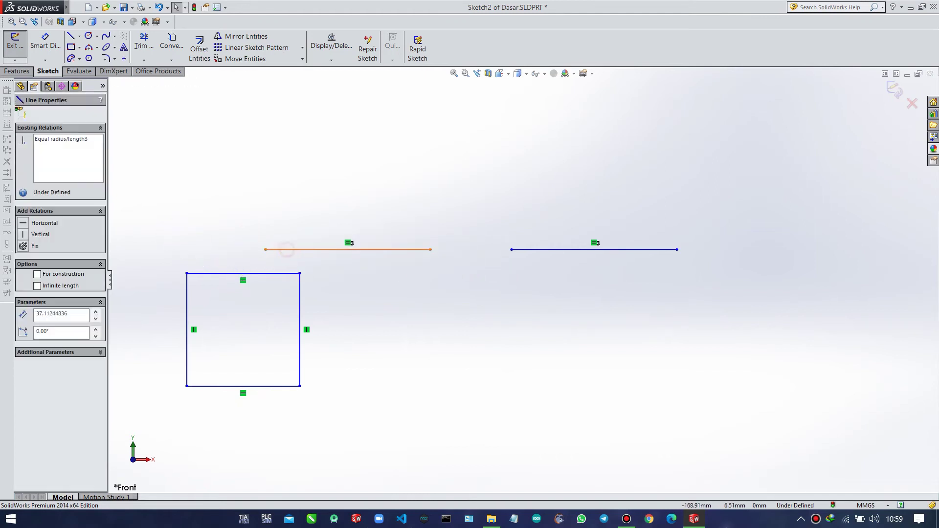
{"action": "left_click_drag", "start_coordinate": [165, 230], "coordinate": [449, 407]}
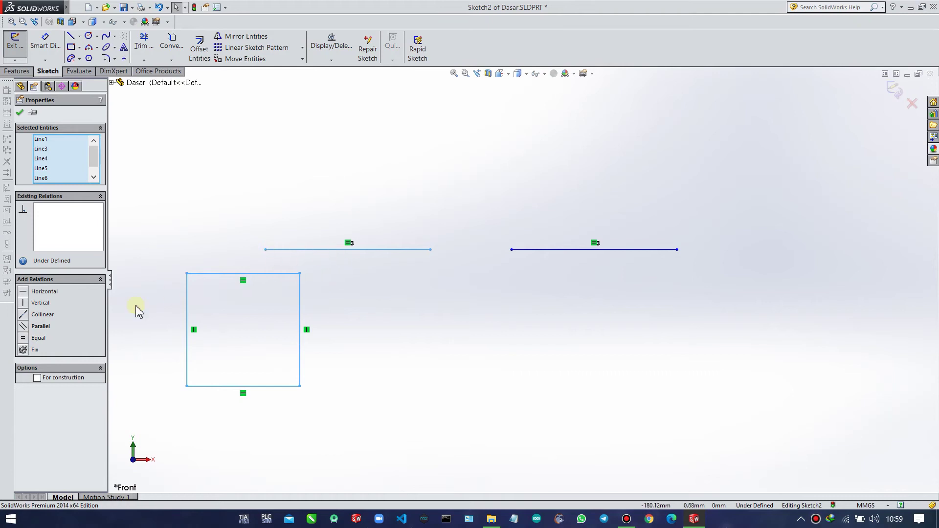
{"action": "left_click", "coordinate": [23, 338]}
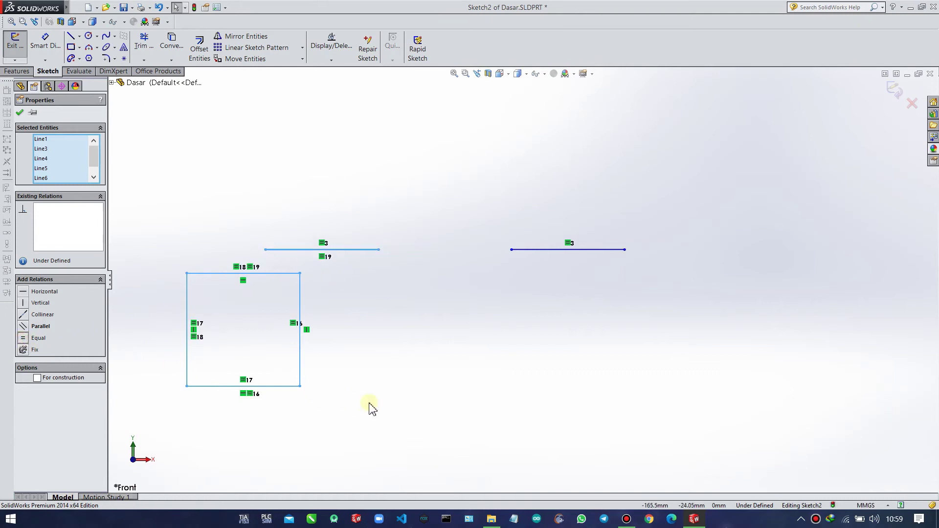
{"action": "left_click", "coordinate": [419, 391]}
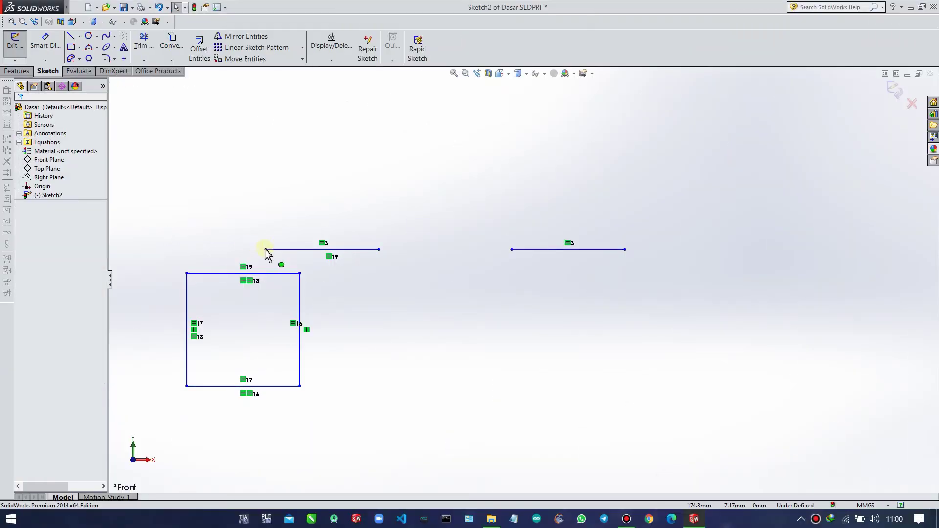
- Draw a center-point circle near the outer end of the line on the right
{"action": "left_click", "coordinate": [88, 36]}
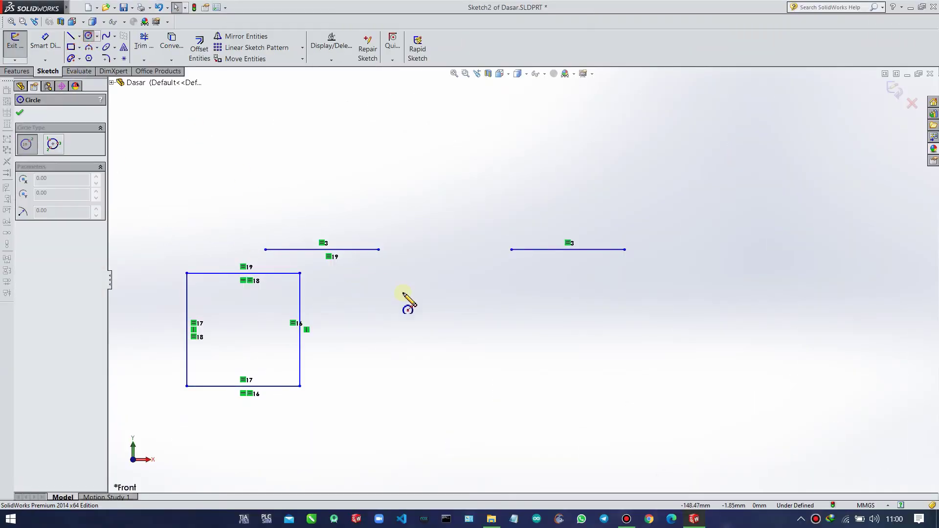
{"action": "left_click", "coordinate": [658, 246]}
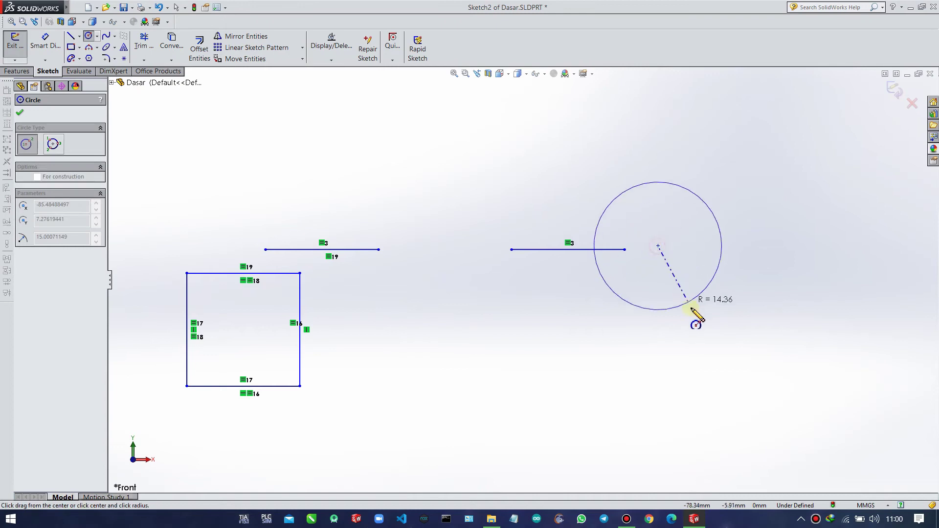
{"action": "left_click", "coordinate": [631, 280]}
{"action": "key", "text": "Escape"}
- Add a Tangent relation between the circle and its neighbouring line, and reposition the line so its end touches the circle
{"action": "left_click_drag", "start_coordinate": [424, 171], "coordinate": [723, 328]}
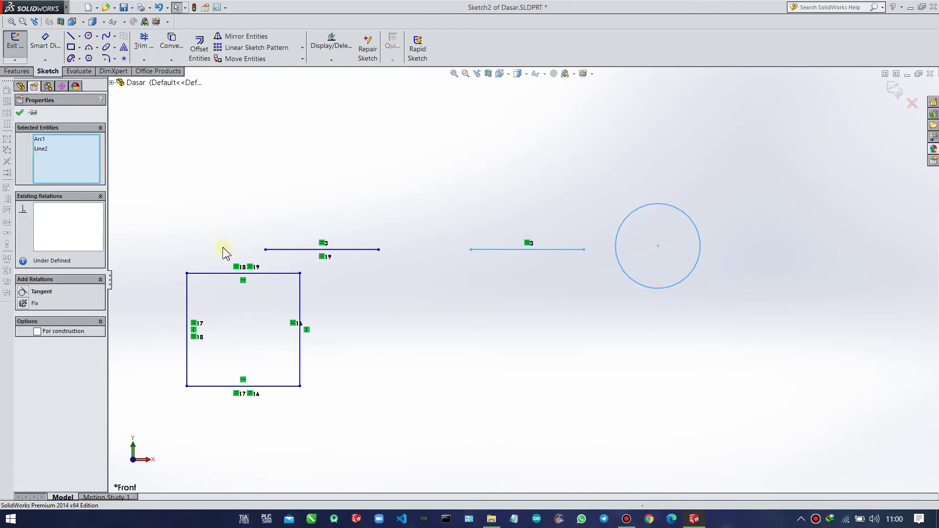
{"action": "left_click", "coordinate": [23, 293]}
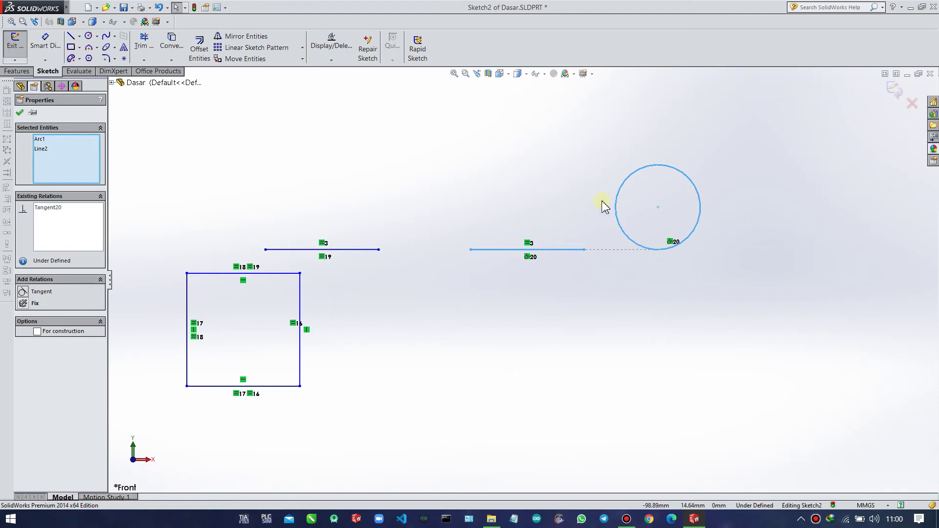
{"action": "left_click_drag", "start_coordinate": [584, 251], "coordinate": [172, 254]}
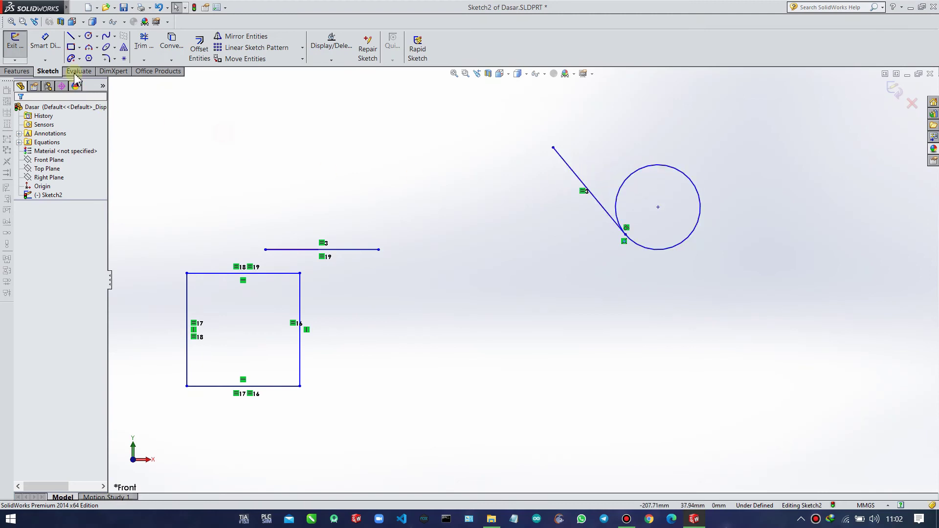
- Draw two circles side by side below the tangent circle, with radii of about 10.5 mm and about 4.2 mm
{"action": "left_click", "coordinate": [88, 36]}
{"action": "left_click", "coordinate": [528, 326]}
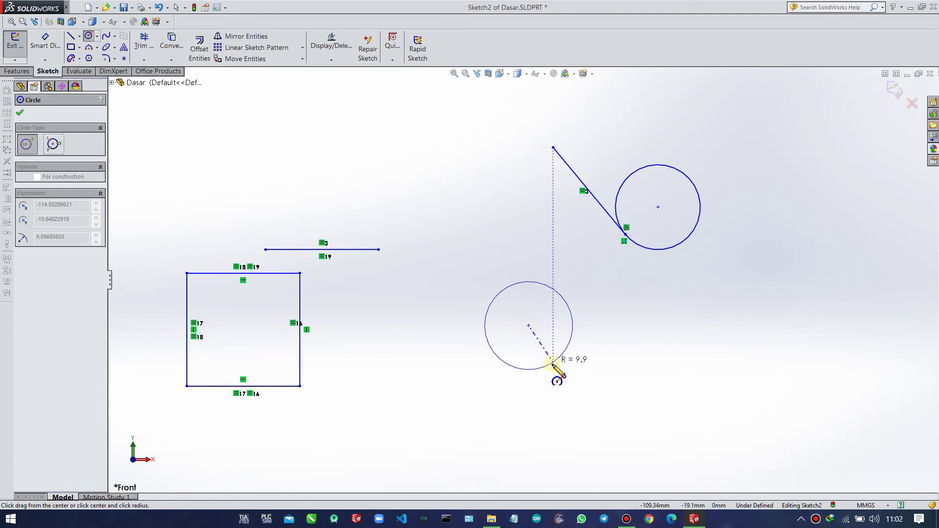
{"action": "left_click", "coordinate": [562, 358]}
{"action": "left_click", "coordinate": [643, 326]}
{"action": "left_click", "coordinate": [657, 338]}
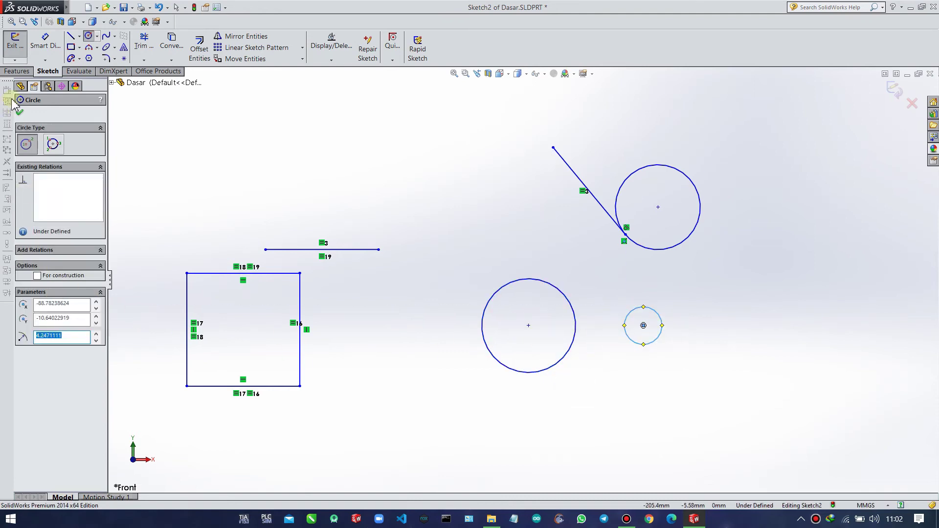
{"action": "left_click", "coordinate": [20, 112]}
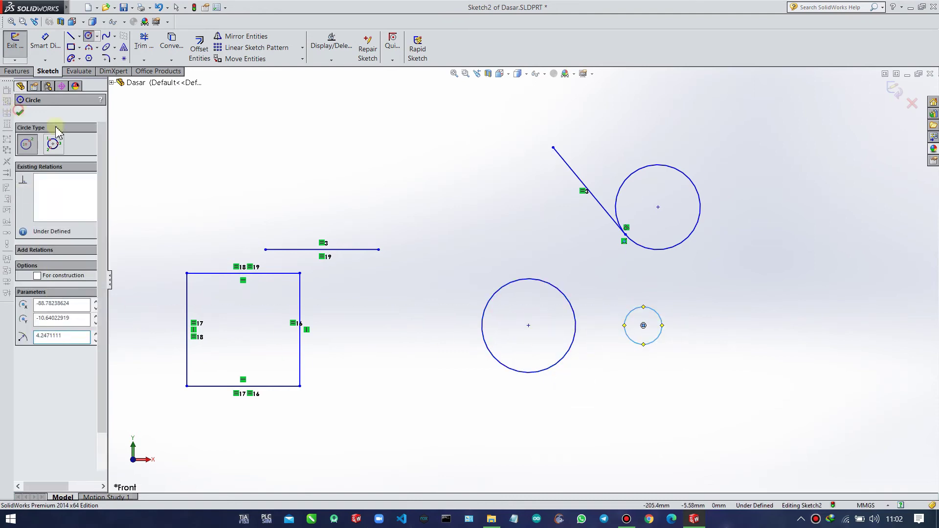
- Make the large and small lower circles equal, and undo that relation
{"action": "left_click", "coordinate": [548, 285]}
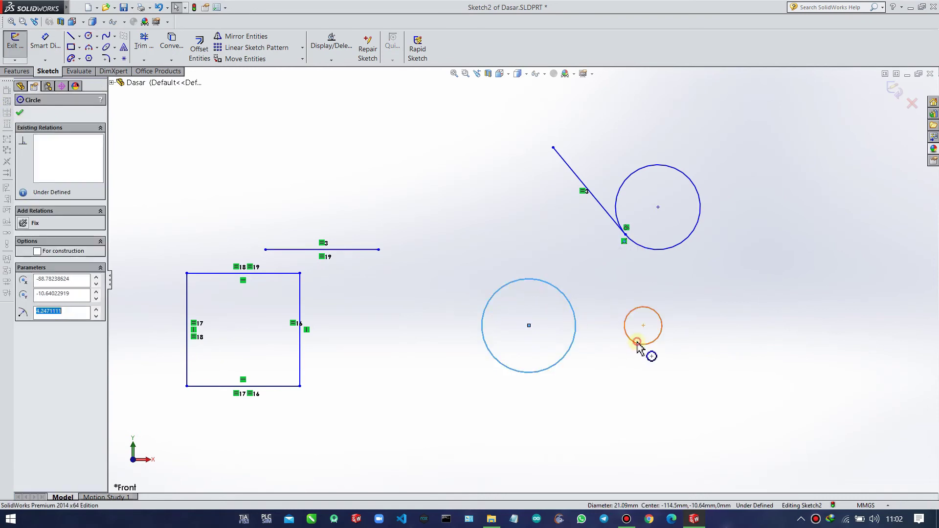
{"action": "left_click", "coordinate": [638, 342], "text": "ctrl"}
{"action": "left_click", "coordinate": [525, 267]}
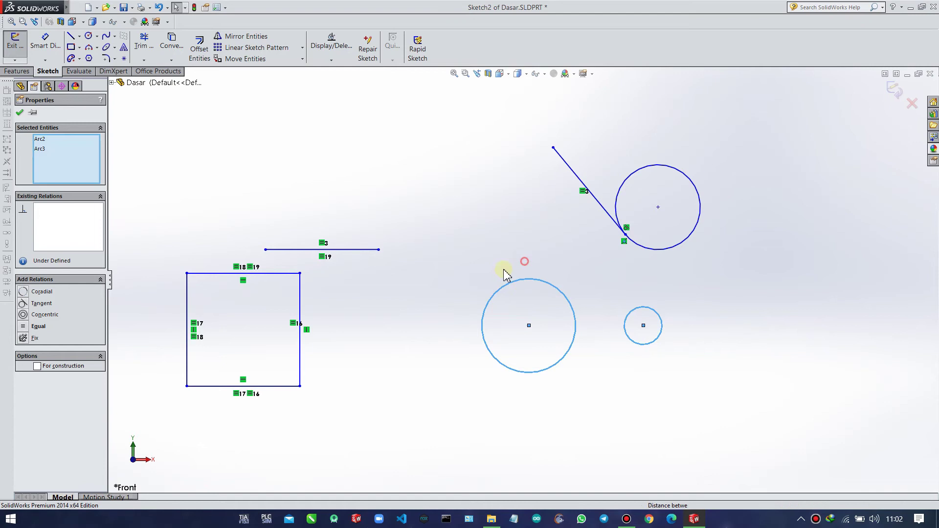
{"action": "left_click_drag", "start_coordinate": [462, 275], "coordinate": [685, 385]}
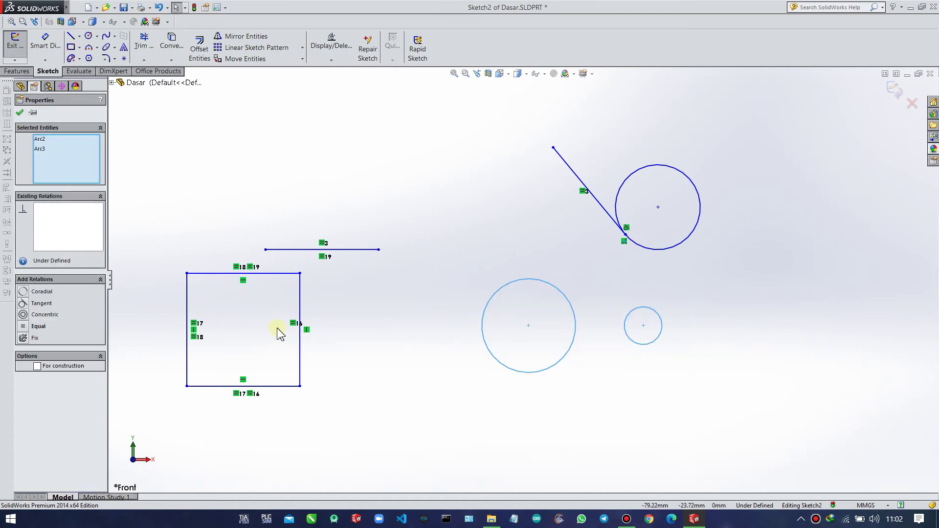
{"action": "left_click", "coordinate": [26, 327]}
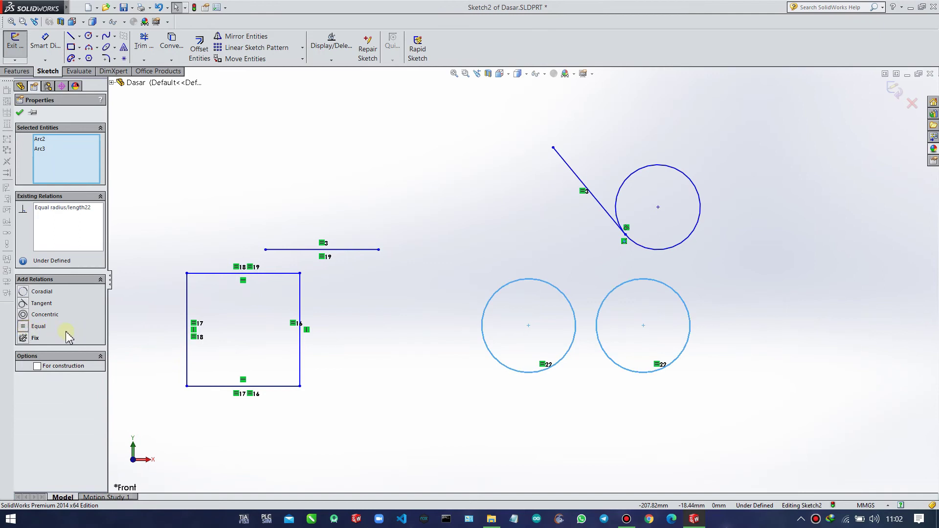
{"action": "left_click", "coordinate": [144, 197]}
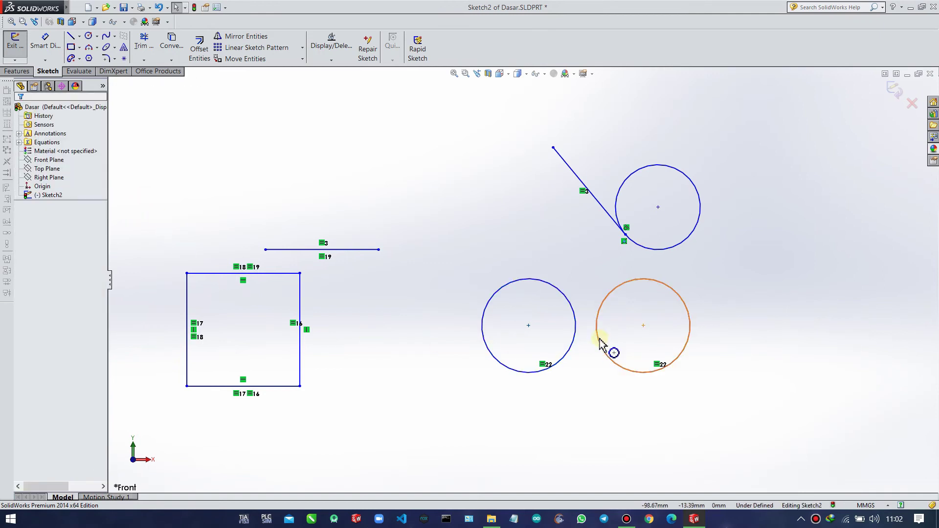
{"action": "key", "text": "ctrl+z"}
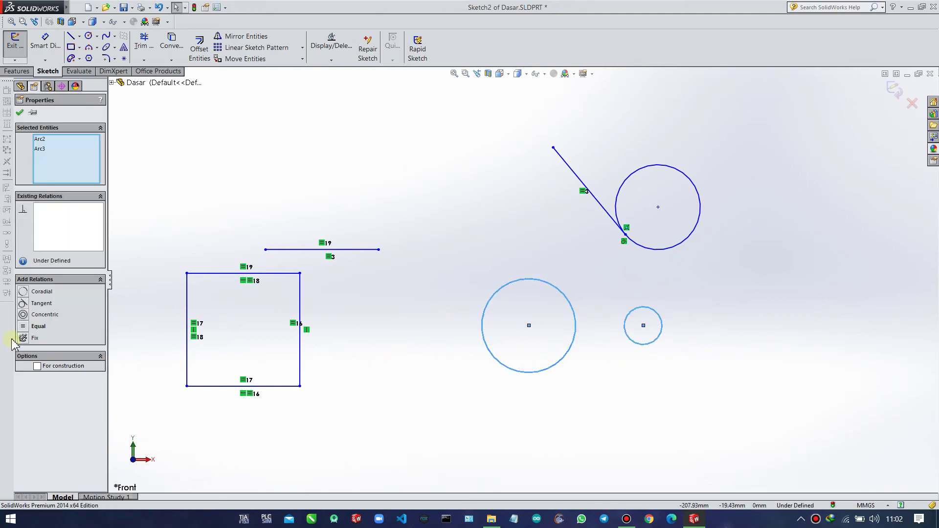
- Make the two lower circles concentric, and undo that relation
{"action": "left_click", "coordinate": [23, 315]}
{"action": "left_click", "coordinate": [528, 336]}
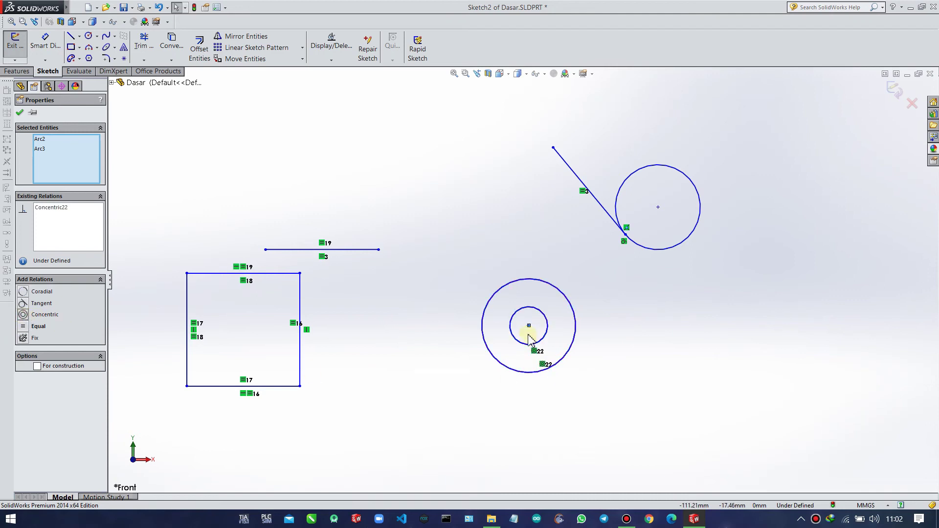
{"action": "left_click", "coordinate": [398, 403]}
{"action": "key", "text": "ctrl+z"}
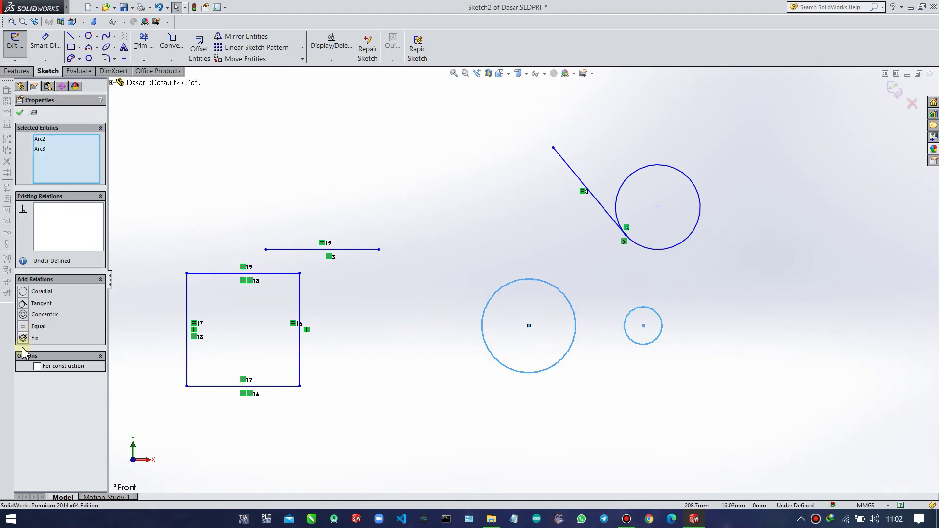
- Make the two lower circles tangent, try moving the small one around the large one, and undo the relation
{"action": "left_click", "coordinate": [25, 304]}
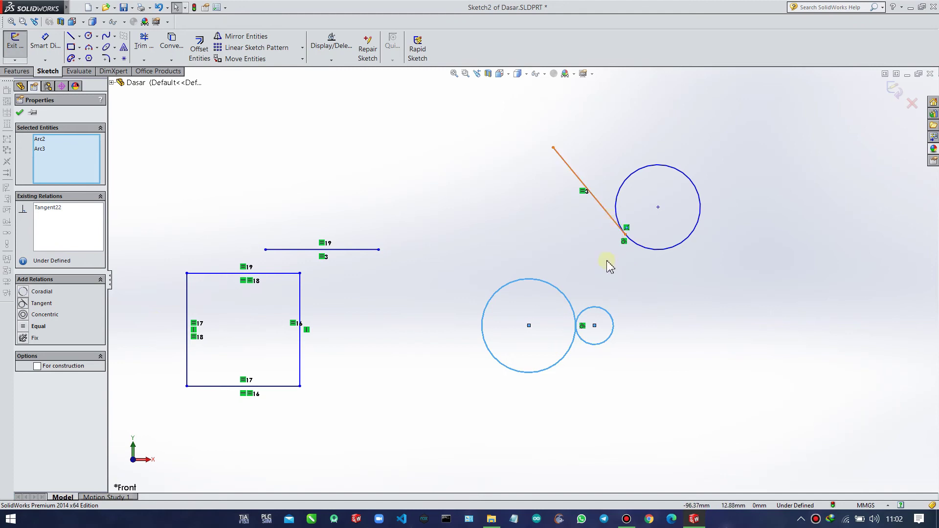
{"action": "left_click_drag", "start_coordinate": [594, 325], "coordinate": [483, 270]}
{"action": "left_click", "coordinate": [448, 365]}
{"action": "key", "text": "ctrl+z"}
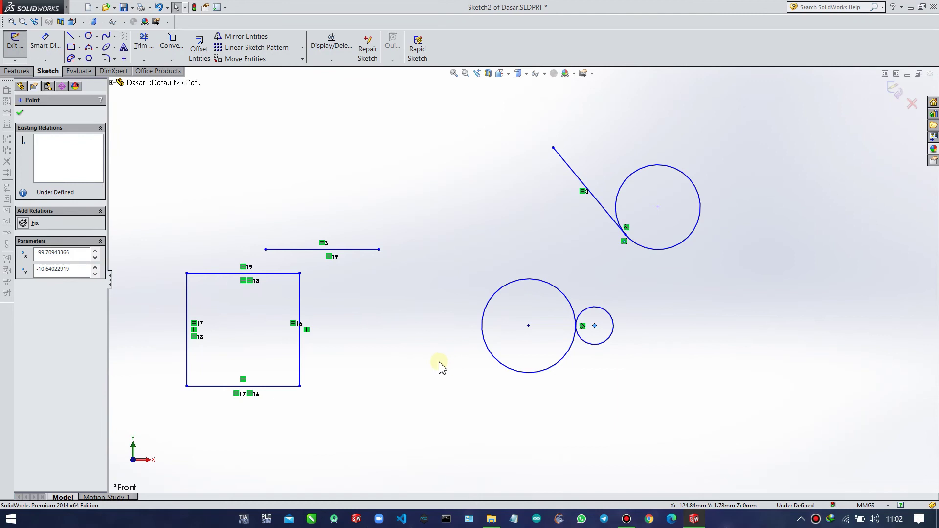
{"action": "left_click_drag", "start_coordinate": [478, 270], "coordinate": [655, 411]}
{"action": "key", "text": "ctrl+z"}
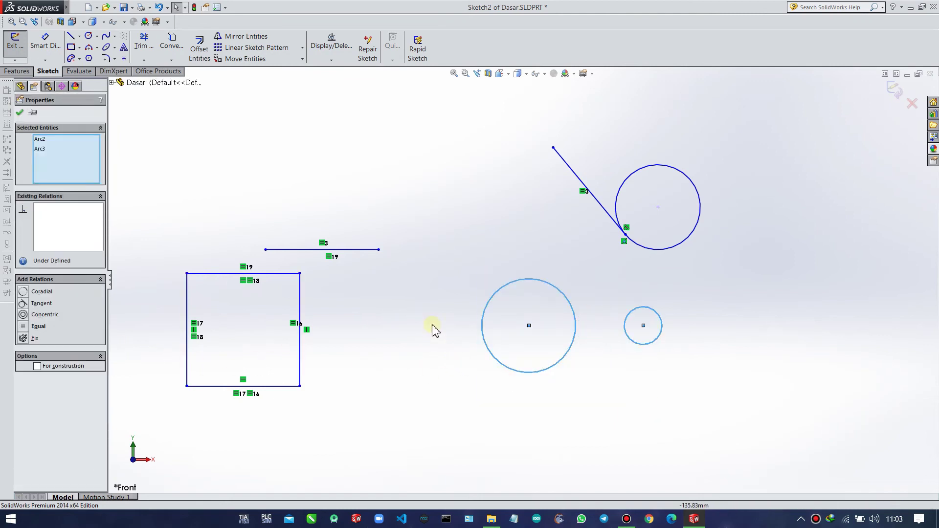
- Add a Coradial relation to the two lower circles and move the merged circle slightly to the left
{"action": "left_click", "coordinate": [24, 293]}
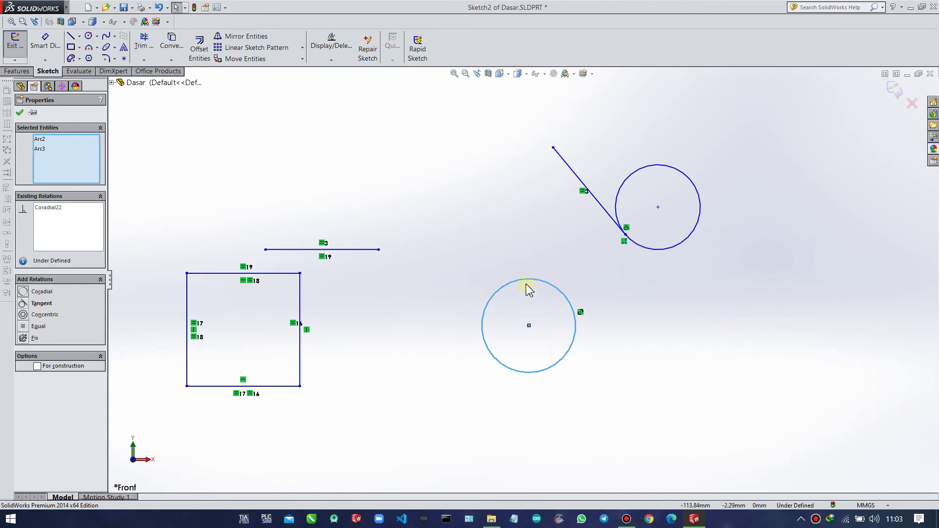
{"action": "left_click", "coordinate": [543, 316]}
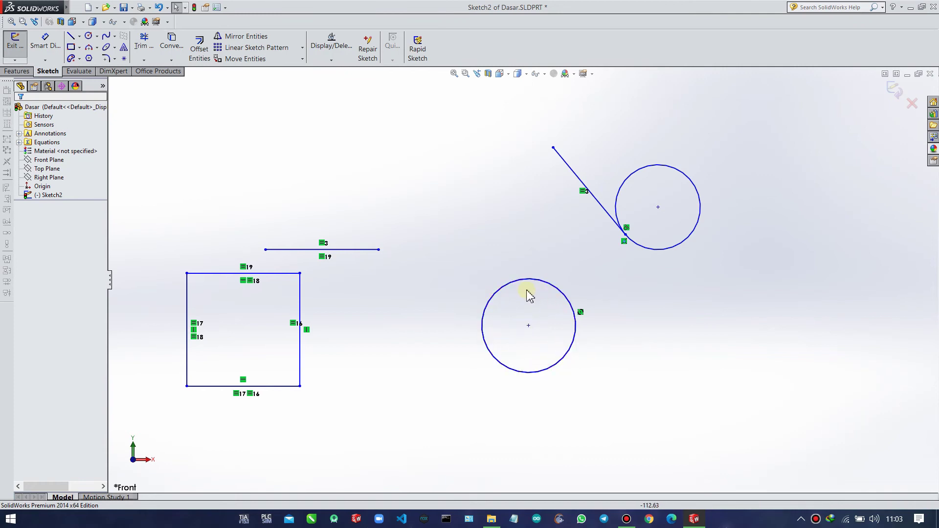
{"action": "mouse_move", "coordinate": [536, 328]}
{"action": "left_mouse_down"}
{"action": "mouse_move", "coordinate": [652, 330]}
{"action": "mouse_move", "coordinate": [522, 328]}
{"action": "left_mouse_up"}
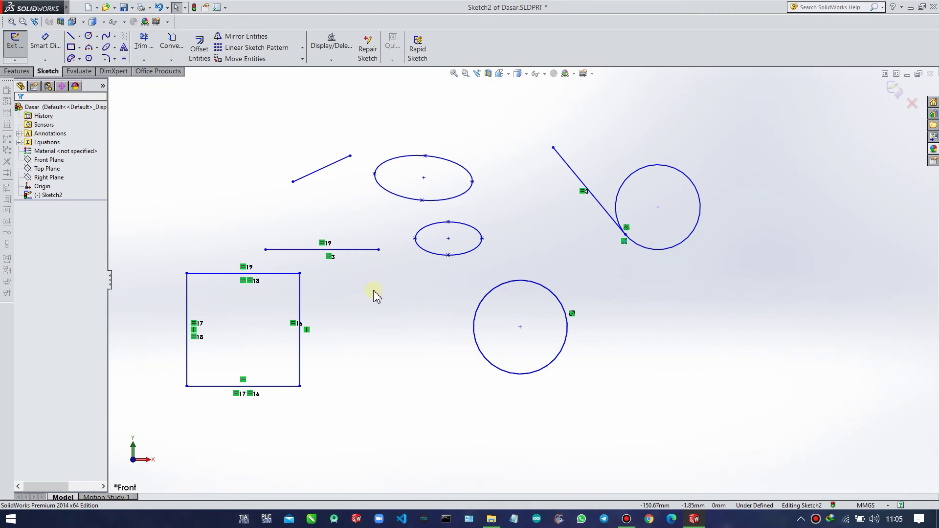
- Delete all the lines, circles, ellipses and the square from the sketch
{"action": "left_click_drag", "start_coordinate": [157, 128], "coordinate": [738, 441]}
{"action": "key", "text": "Delete"}
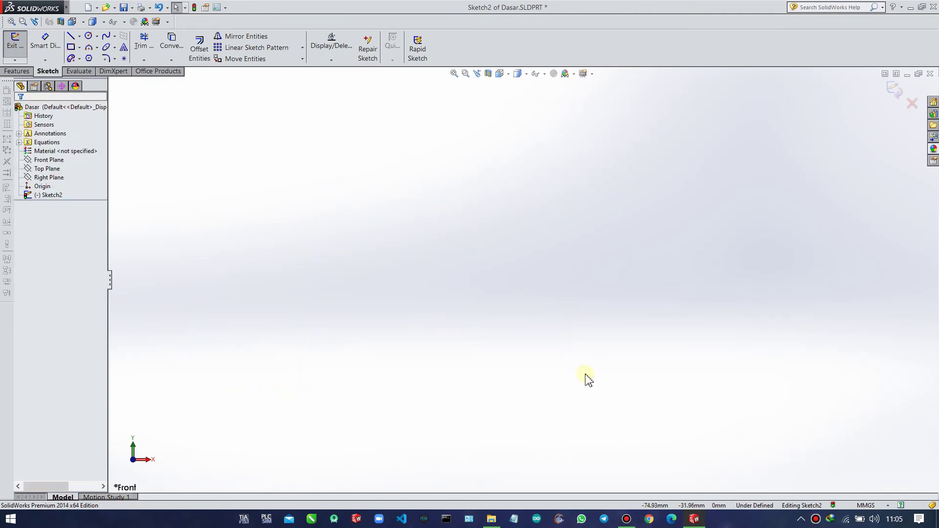
- Draw a large circle in the empty sketch and a smaller separate circle to its right
{"action": "left_click", "coordinate": [89, 36]}
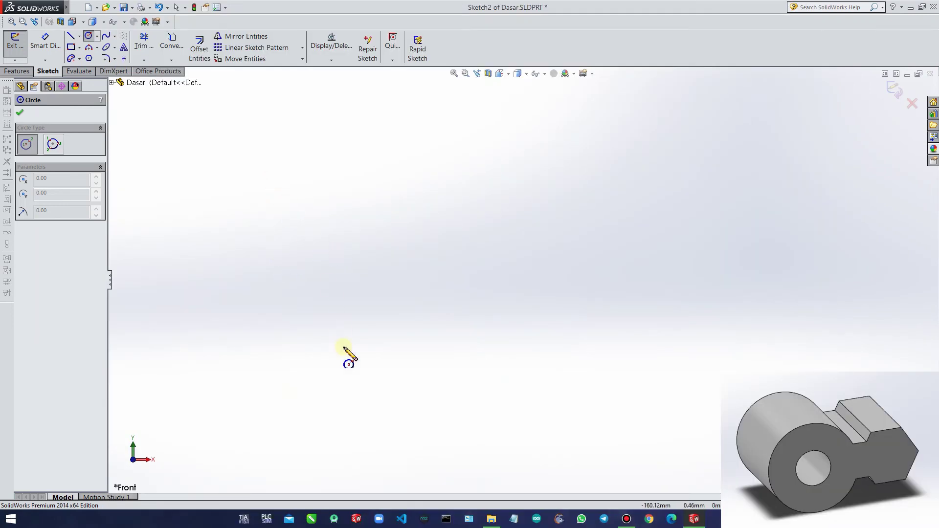
{"action": "left_click", "coordinate": [306, 269]}
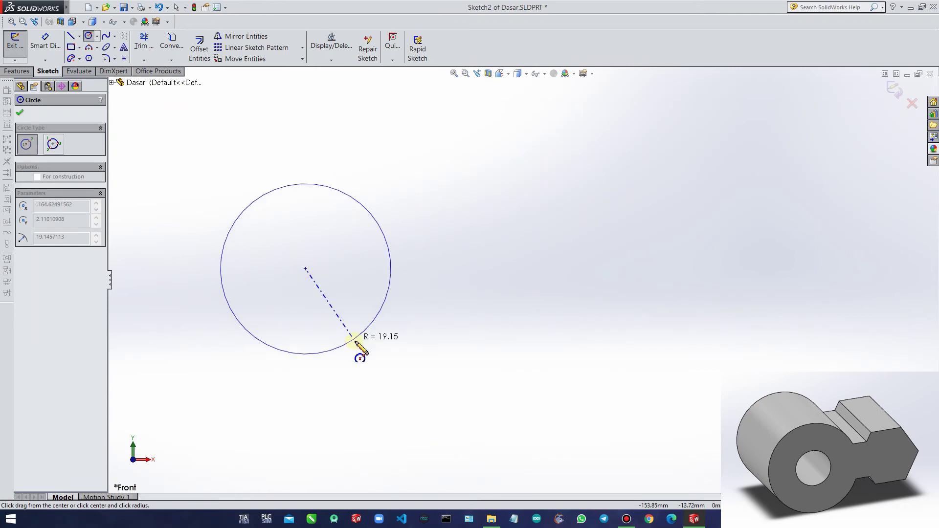
{"action": "left_click", "coordinate": [369, 356]}
{"action": "left_click", "coordinate": [479, 258]}
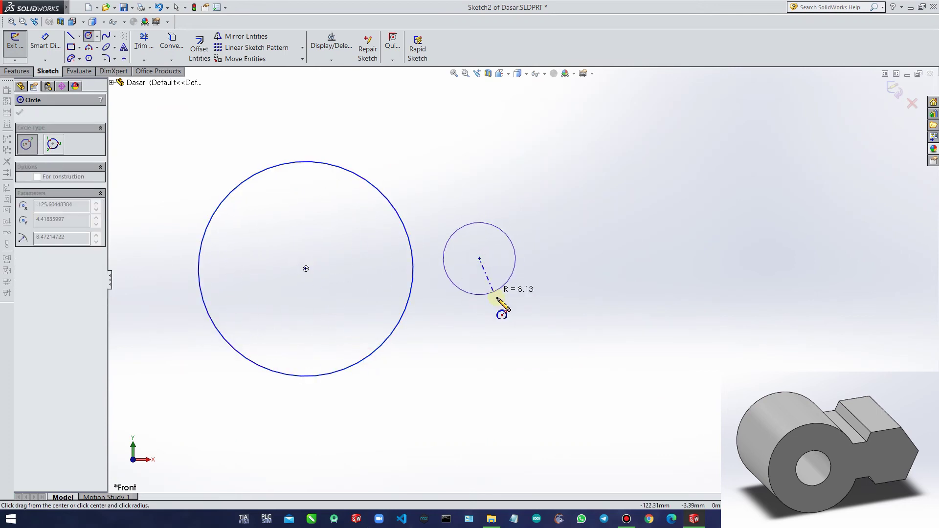
{"action": "left_click", "coordinate": [494, 298]}
{"action": "key", "text": "Escape"}
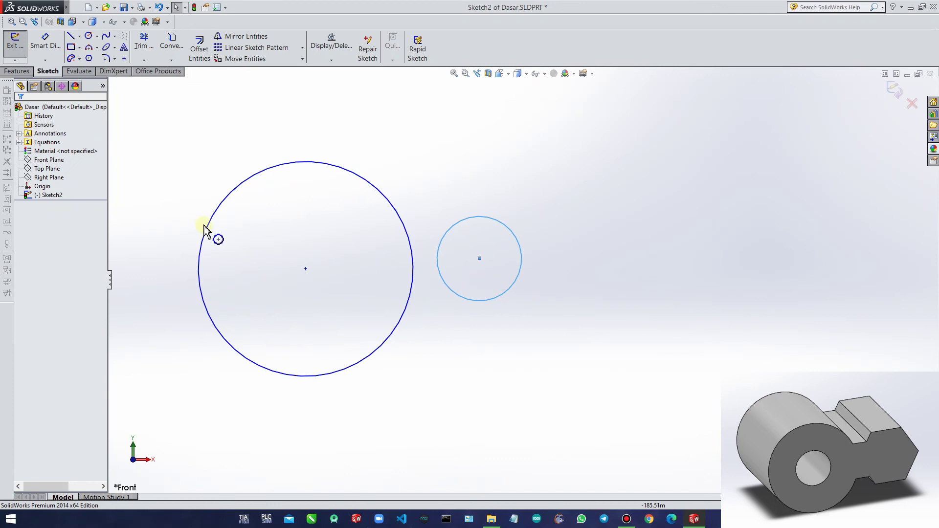
- Add a Concentric relation to the large and small circles
{"action": "left_click_drag", "start_coordinate": [184, 140], "coordinate": [548, 404]}
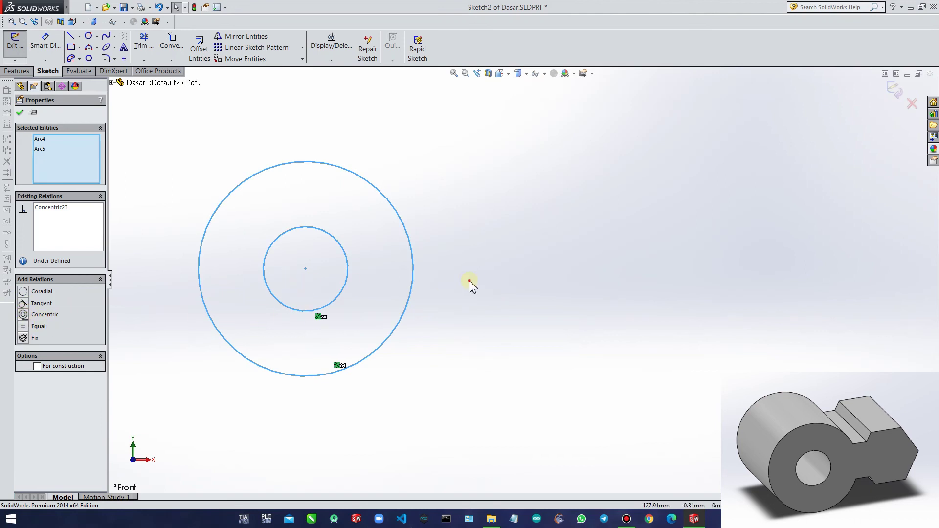
{"action": "left_click", "coordinate": [469, 284]}
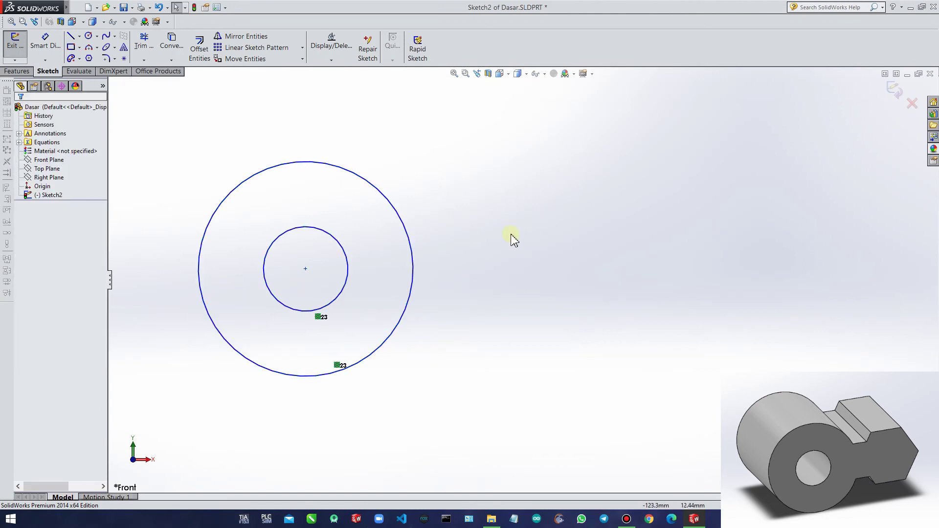
- Draw two horizontal lines rightward from the inner circle's top and bottom points, about 37 mm and 31 mm long
{"action": "left_click", "coordinate": [71, 36]}
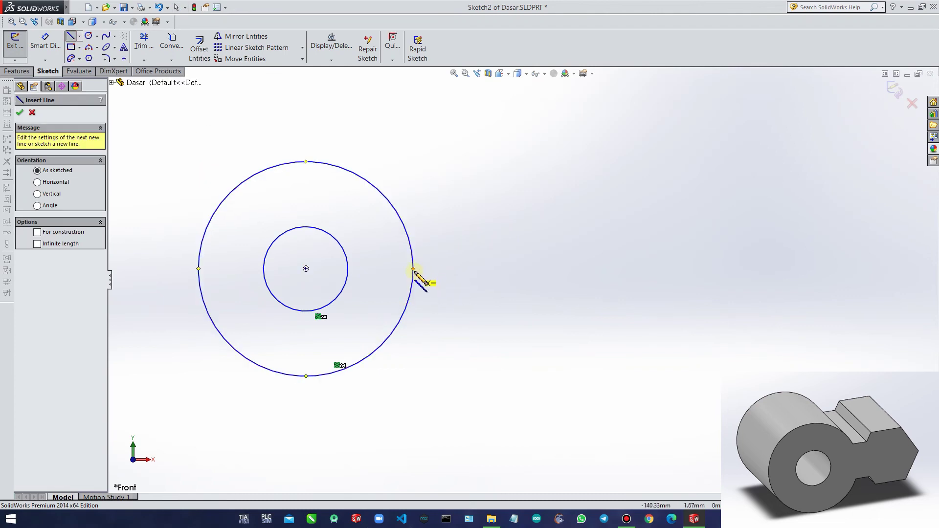
{"action": "left_click", "coordinate": [305, 228]}
{"action": "left_click", "coordinate": [469, 226]}
{"action": "key", "text": "Escape"}
{"action": "key", "text": "Escape"}
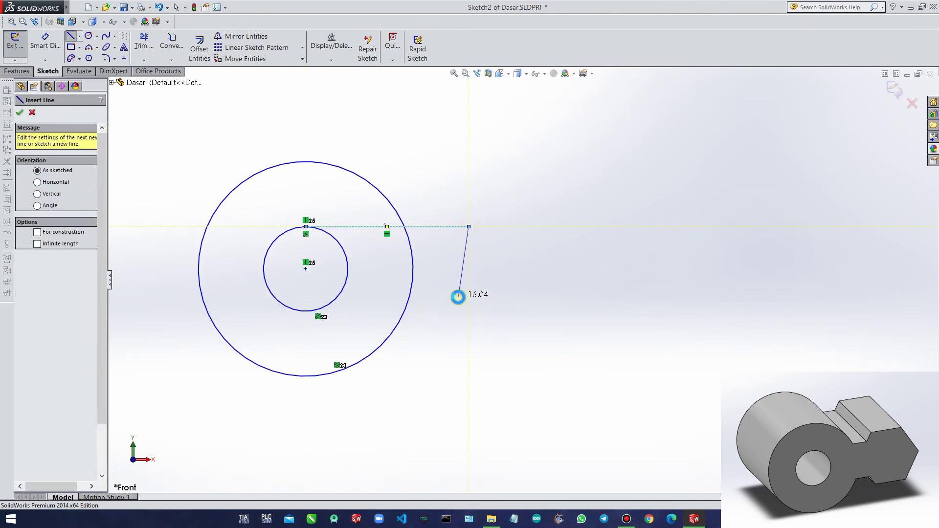
{"action": "key", "text": "l"}
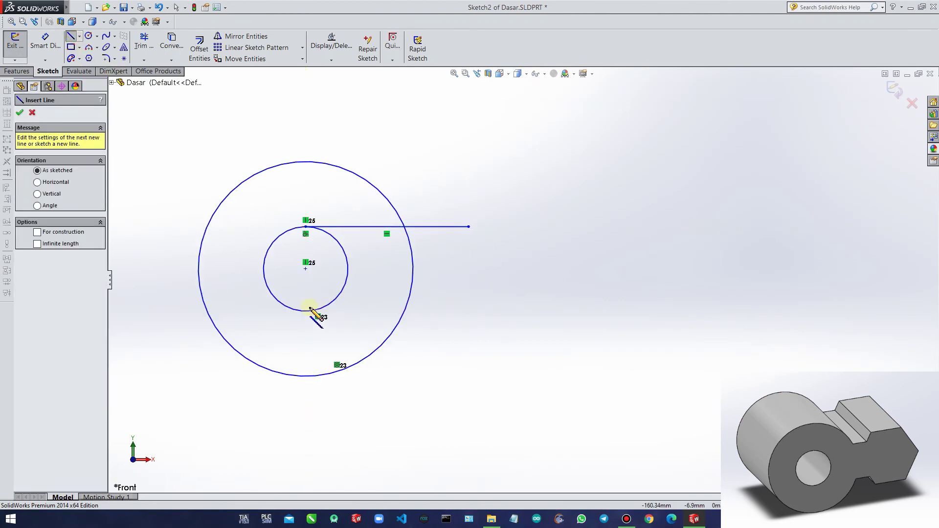
{"action": "left_click", "coordinate": [306, 311]}
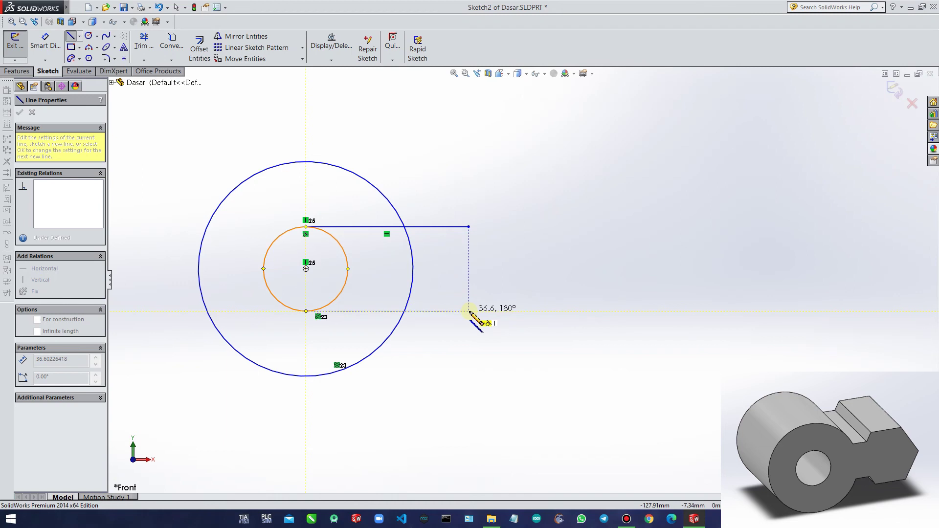
{"action": "left_click", "coordinate": [444, 311]}
{"action": "key", "text": "Escape"}
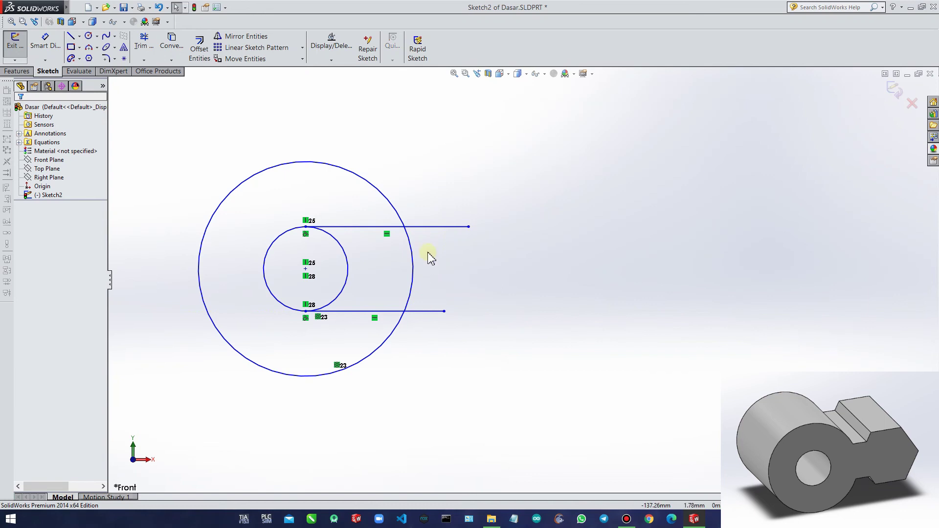
- Add an Equal relation to the two horizontal lines
{"action": "left_click", "coordinate": [438, 227]}
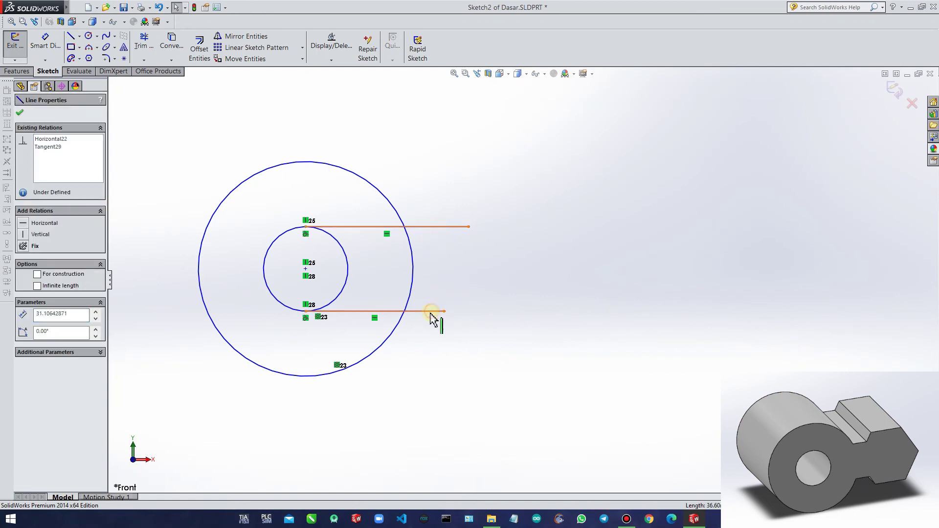
{"action": "left_click", "coordinate": [433, 311], "text": "ctrl"}
{"action": "left_click", "coordinate": [26, 349]}
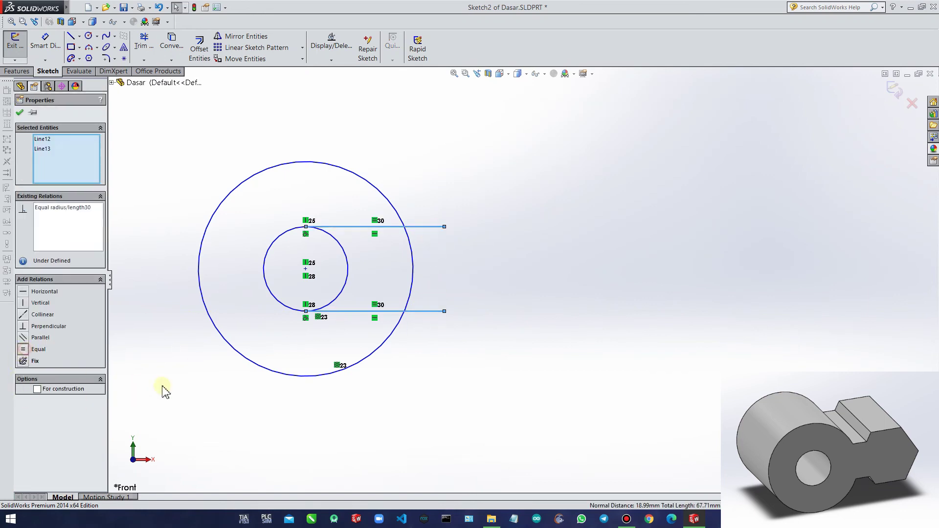
{"action": "left_click", "coordinate": [478, 332]}
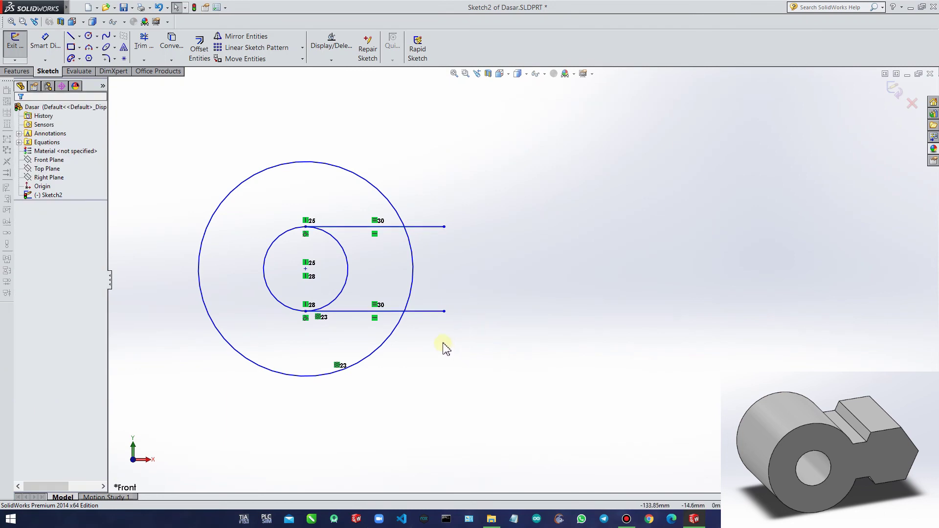
{"action": "left_click", "coordinate": [89, 59]}
{"action": "left_click", "coordinate": [444, 227]}
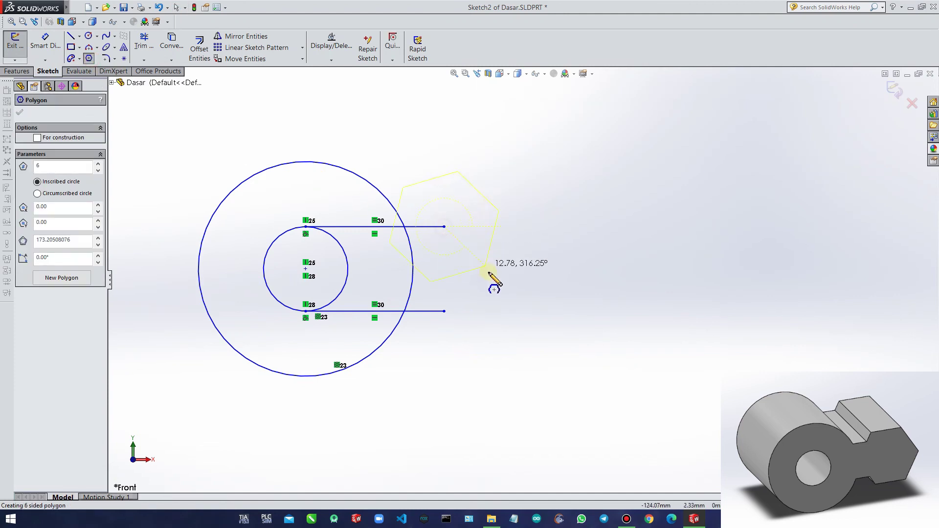
{"action": "left_click", "coordinate": [494, 289]}
{"action": "key", "text": "ctrl+z"}
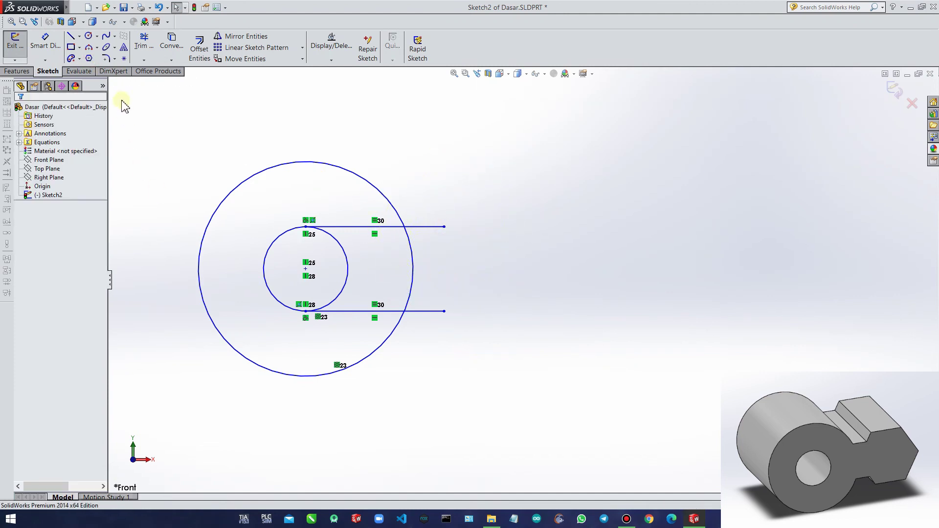
- Draw a six-sided polygon centred to the right of the circles, with one vertex on the outer circle's right quadrant point
{"action": "left_click", "coordinate": [88, 59]}
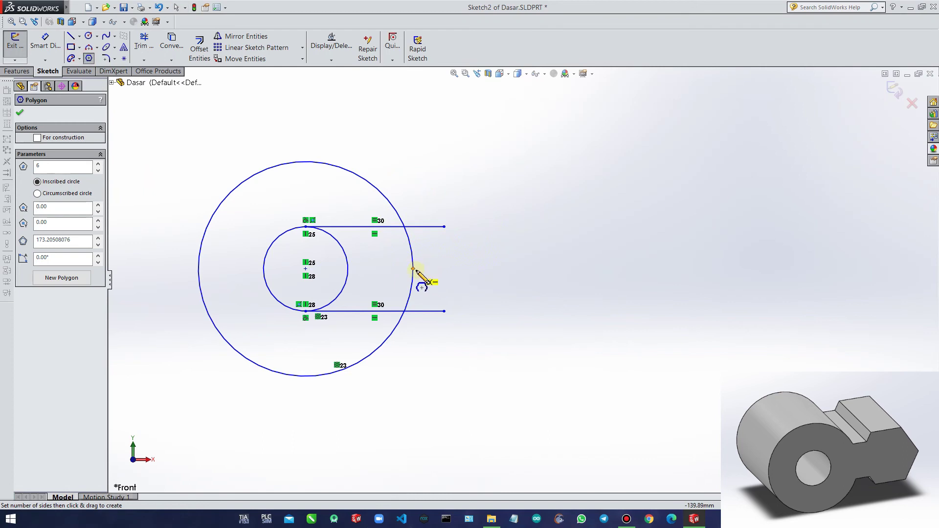
{"action": "left_click", "coordinate": [486, 268]}
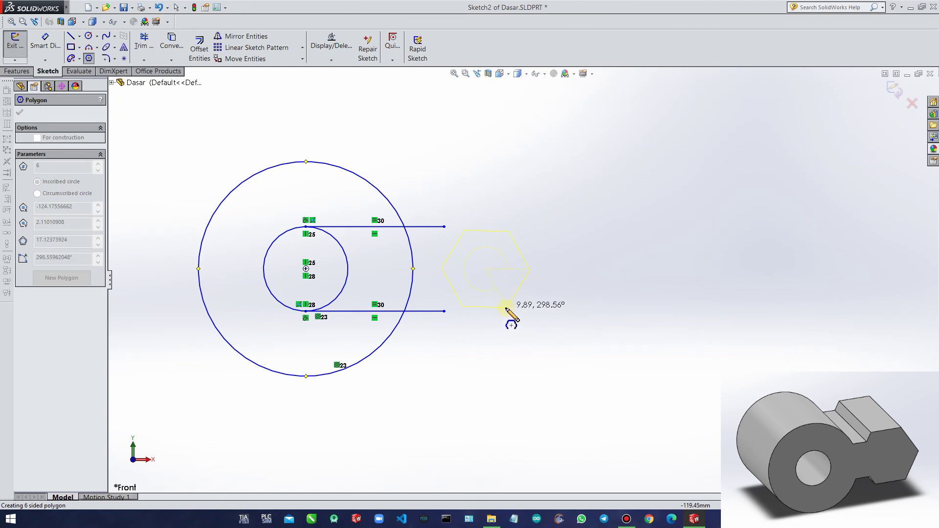
{"action": "left_click", "coordinate": [413, 269]}
{"action": "key", "text": "Escape"}
{"action": "key", "text": "f"}
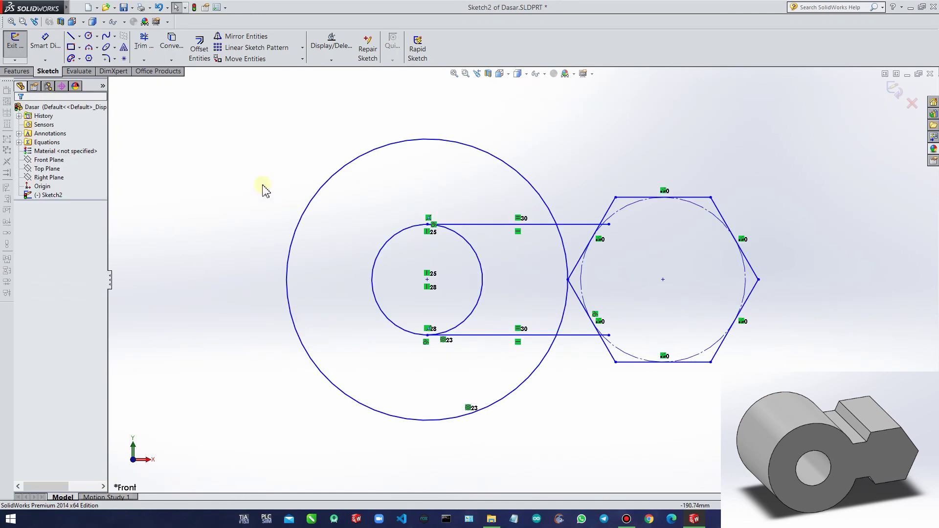
- Trim the hexagon's left corner between the two horizontal lines and the line ends that run inside the hexagon
{"action": "left_click", "coordinate": [144, 41]}
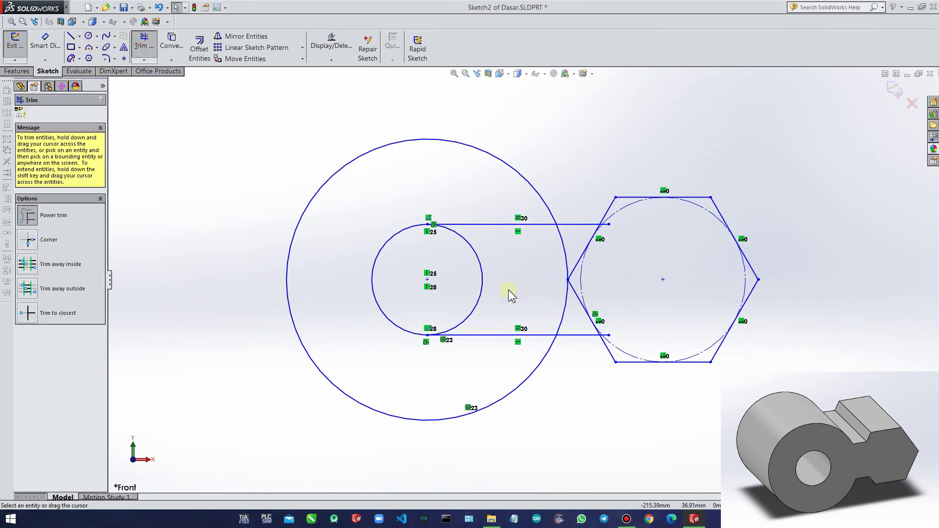
{"action": "left_click_drag", "start_coordinate": [577, 243], "coordinate": [585, 264]}
{"action": "left_click_drag", "start_coordinate": [578, 299], "coordinate": [577, 299]}
{"action": "left_click_drag", "start_coordinate": [602, 238], "coordinate": [608, 227]}
{"action": "left_click_drag", "start_coordinate": [607, 317], "coordinate": [597, 329]}
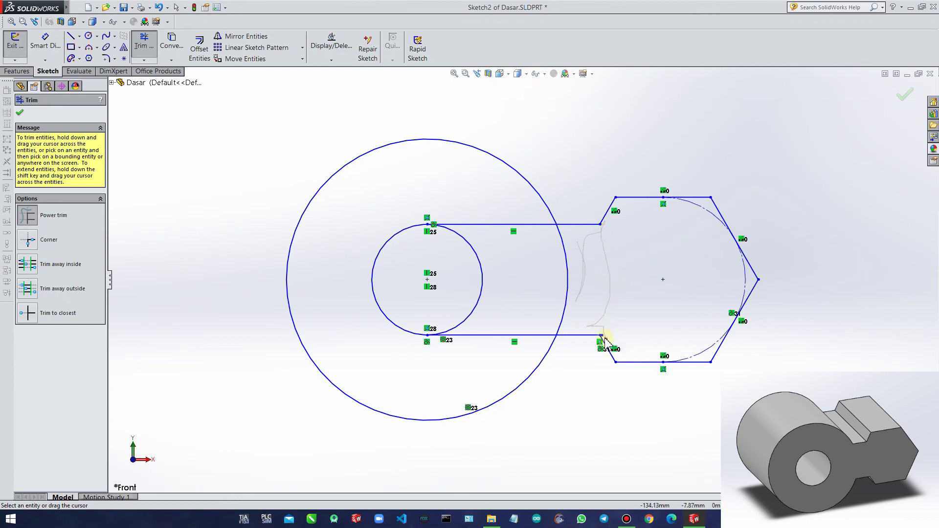
{"action": "left_click_drag", "start_coordinate": [602, 336], "coordinate": [603, 332]}
- Extrude the ring, the hexagonal arm and the arm region inside the ring 60 mm, leaving the centre hole open
{"action": "left_click", "coordinate": [17, 71]}
{"action": "left_click", "coordinate": [20, 47]}
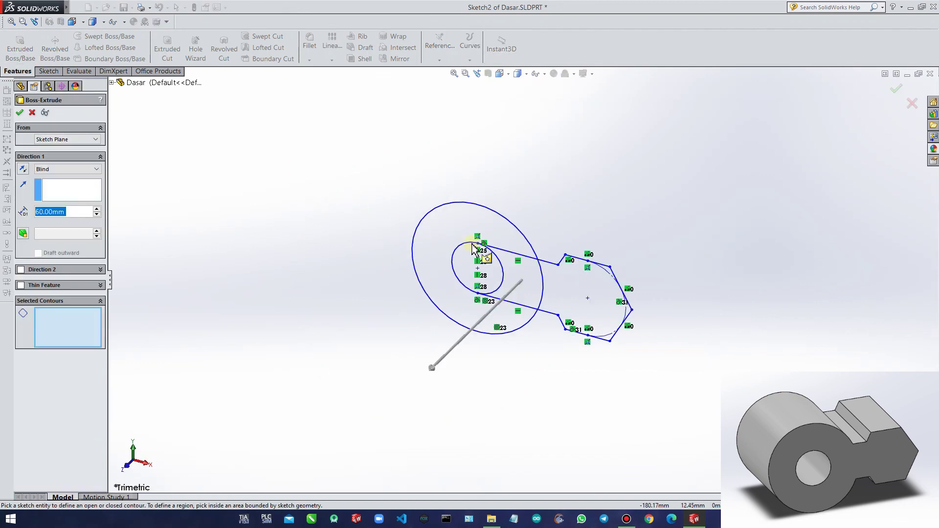
{"action": "left_click", "coordinate": [500, 235]}
{"action": "left_click", "coordinate": [588, 311]}
{"action": "middle_click_drag", "start_coordinate": [579, 307], "coordinate": [473, 285]}
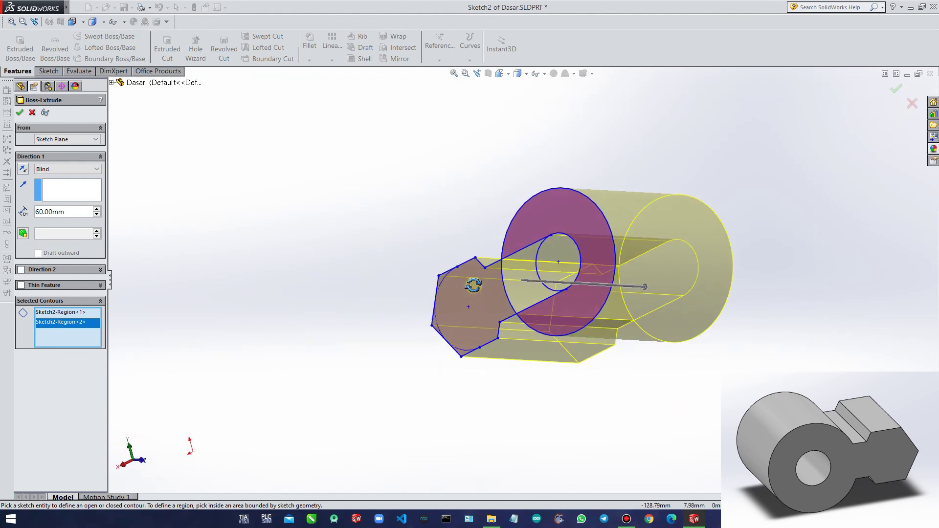
{"action": "left_click", "coordinate": [534, 299]}
{"action": "mouse_move", "coordinate": [534, 299]}
{"action": "middle_mouse_down"}
{"action": "mouse_move", "coordinate": [589, 300]}
{"action": "mouse_move", "coordinate": [509, 303]}
{"action": "mouse_move", "coordinate": [528, 299]}
{"action": "middle_mouse_up"}
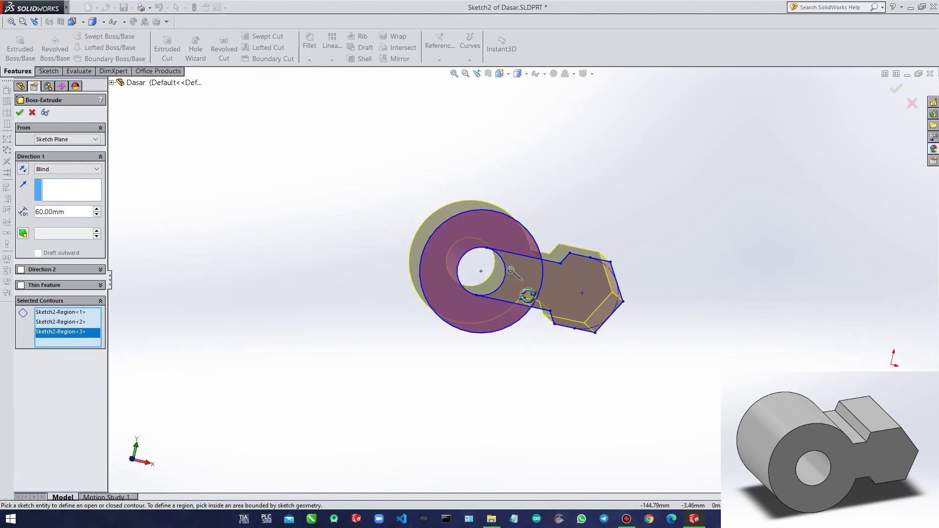
{"action": "left_click", "coordinate": [20, 113]}
{"action": "mouse_move", "coordinate": [397, 328]}
{"action": "middle_mouse_down"}
{"action": "mouse_move", "coordinate": [377, 276]}
{"action": "mouse_move", "coordinate": [383, 214]}
{"action": "mouse_move", "coordinate": [409, 245]}
{"action": "mouse_move", "coordinate": [411, 339]}
{"action": "middle_mouse_up"}
{"action": "left_click", "coordinate": [686, 196]}
{"action": "middle_click_drag", "start_coordinate": [597, 323], "coordinate": [728, 386]}
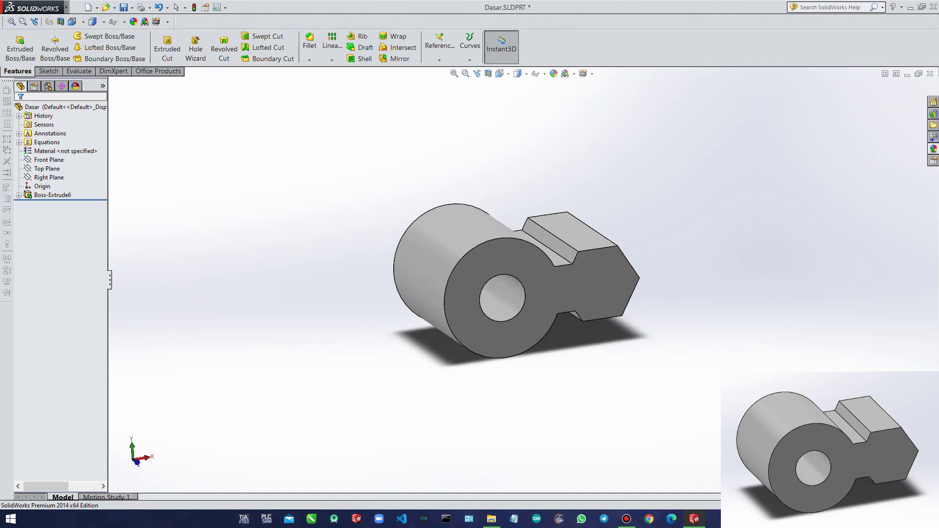
- Reopen the extrusion's sketch for editing and orient it to the Front view
{"action": "left_click", "coordinate": [56, 196]}
{"action": "left_click", "coordinate": [57, 204]}
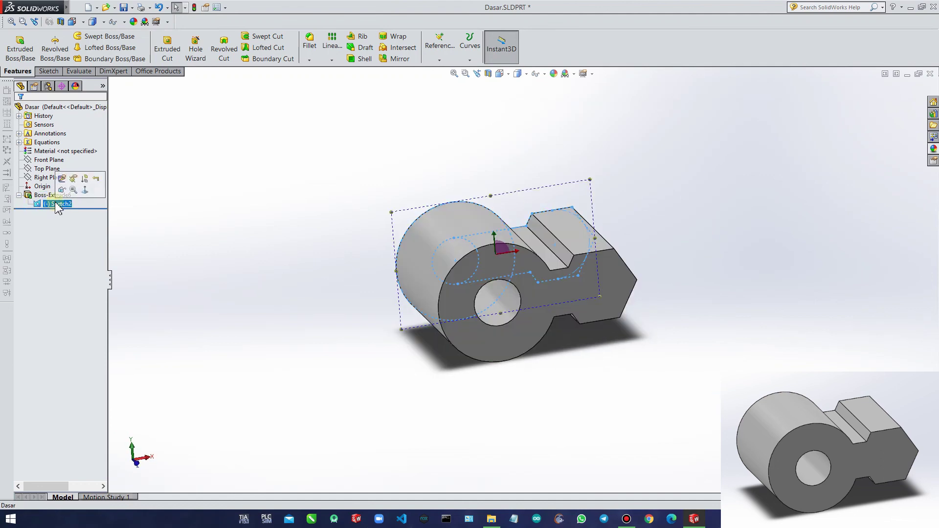
{"action": "left_click", "coordinate": [62, 178]}
{"action": "middle_click_drag", "start_coordinate": [703, 253], "coordinate": [671, 267]}
{"action": "scroll", "coordinate": [445, 260], "scroll_direction": "down", "scroll_amount": 4}
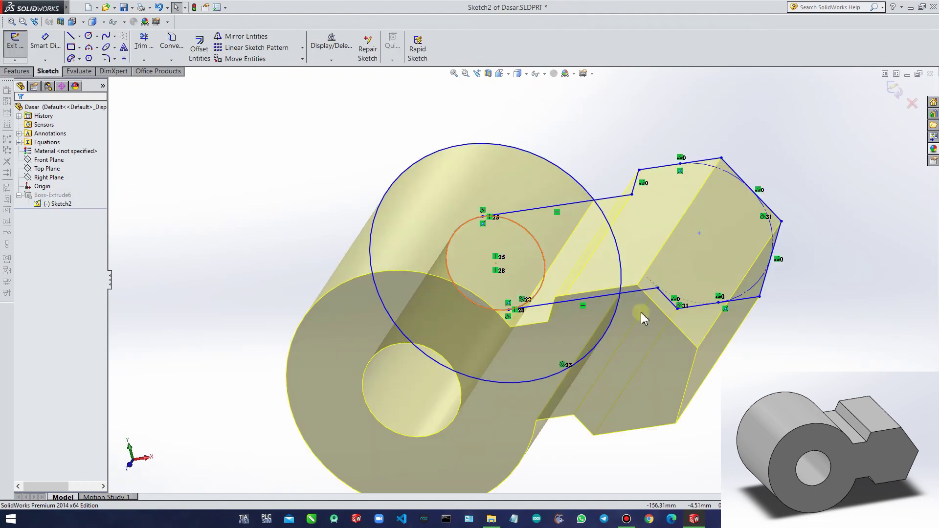
{"action": "left_click", "coordinate": [496, 74]}
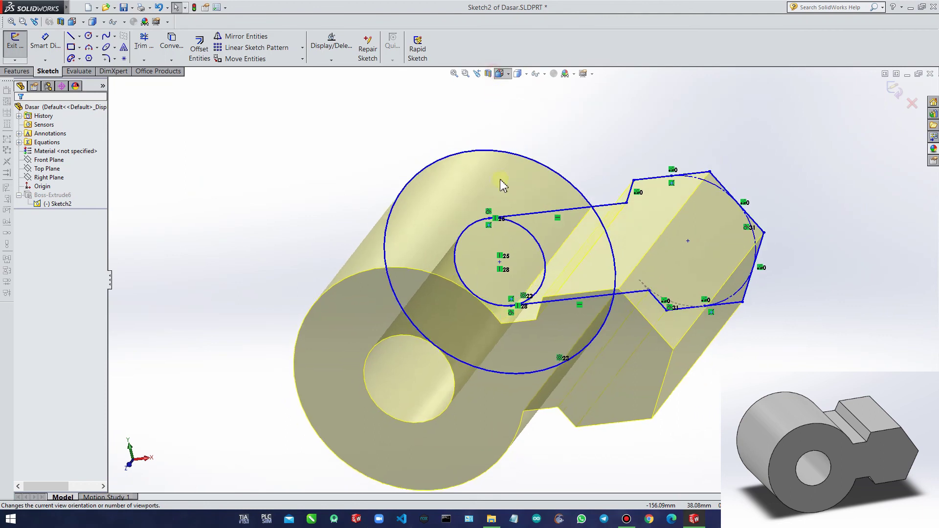
{"action": "left_click", "coordinate": [519, 272]}
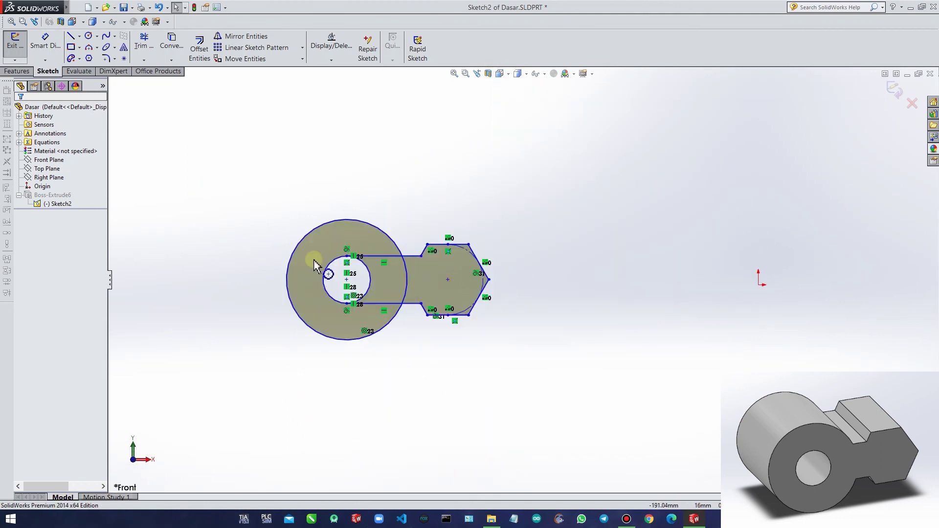
{"action": "scroll", "coordinate": [318, 263], "scroll_direction": "down", "scroll_amount": 5}
{"action": "scroll", "coordinate": [337, 268], "scroll_direction": "up", "scroll_amount": 1}
- Dimension the outer circle with a diameter of 50 mm
{"action": "left_click", "coordinate": [51, 47]}
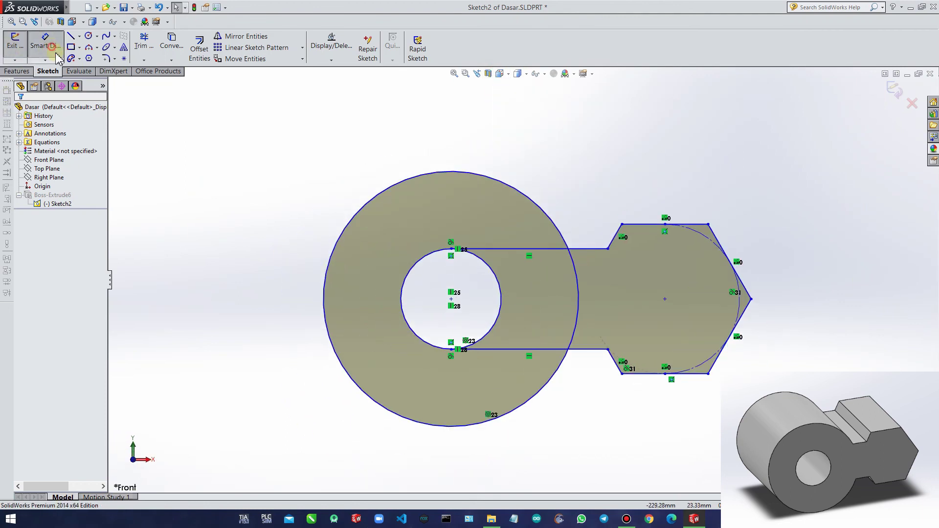
{"action": "left_click", "coordinate": [448, 161]}
{"action": "left_click", "coordinate": [489, 142]}
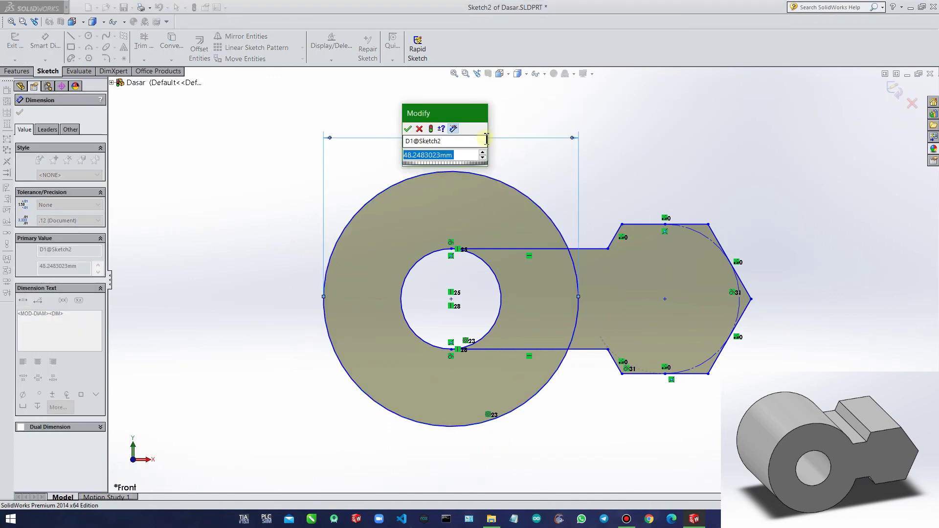
{"action": "type", "text": "50"}
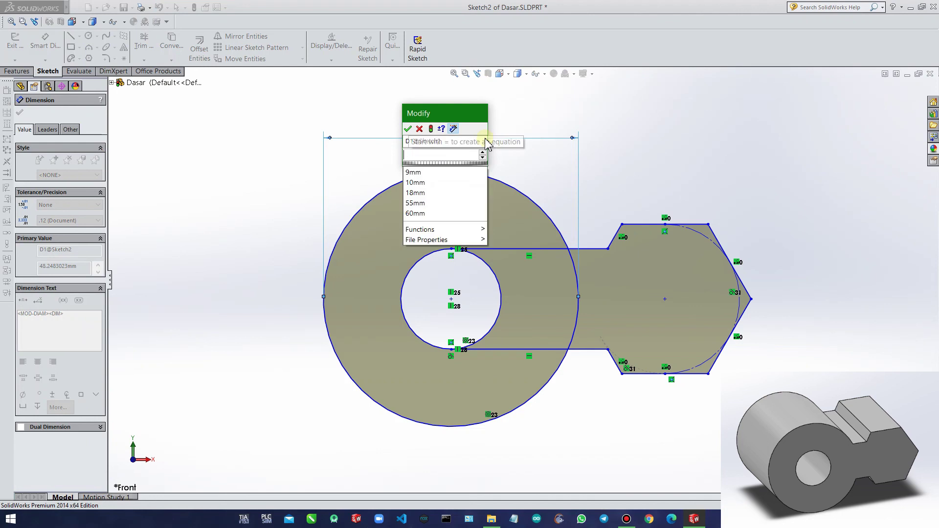
{"action": "key", "text": "Return"}
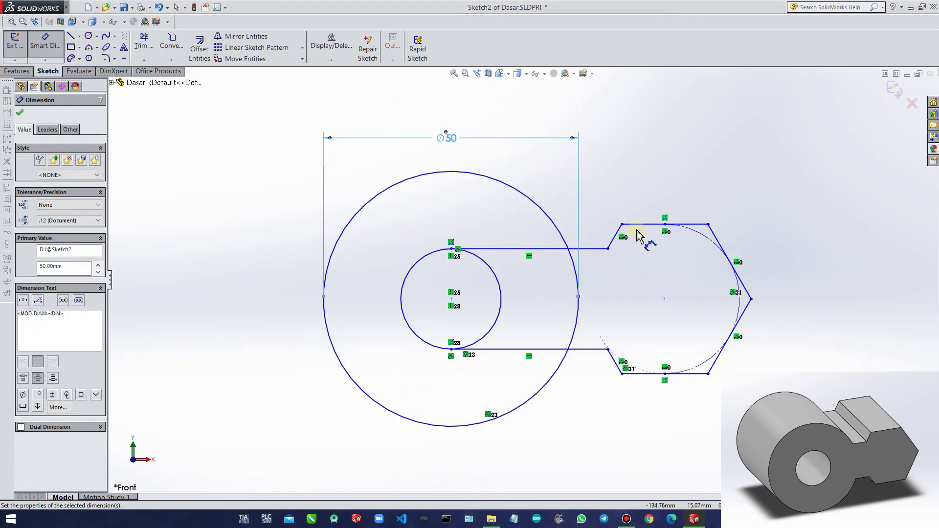
- Add a 16 mm vertical dimension to the hexagon's upper-right slanted edge
{"action": "left_click", "coordinate": [728, 258]}
{"action": "left_click", "coordinate": [769, 278]}
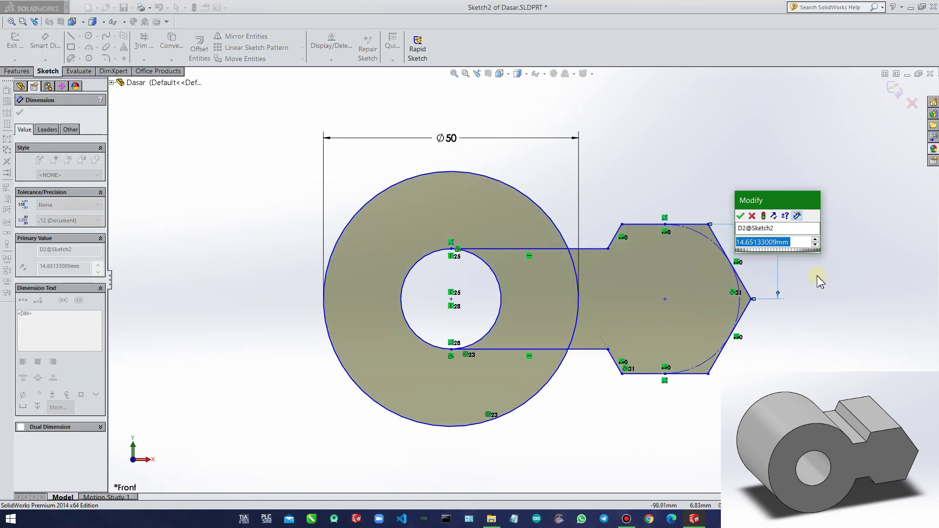
{"action": "type", "text": "16"}
{"action": "key", "text": "Return"}
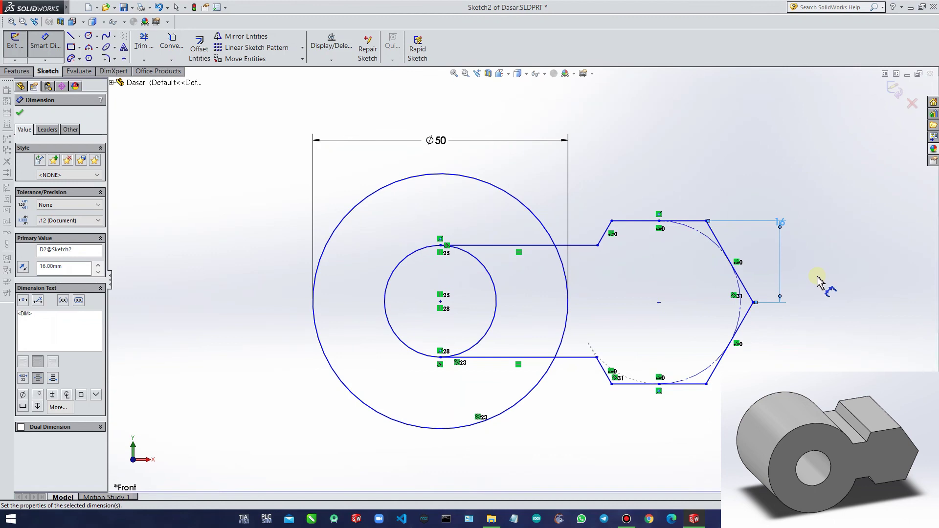
- Dimension the inner circle with a diameter of 20 mm and exit the sketch
{"action": "left_click", "coordinate": [409, 350]}
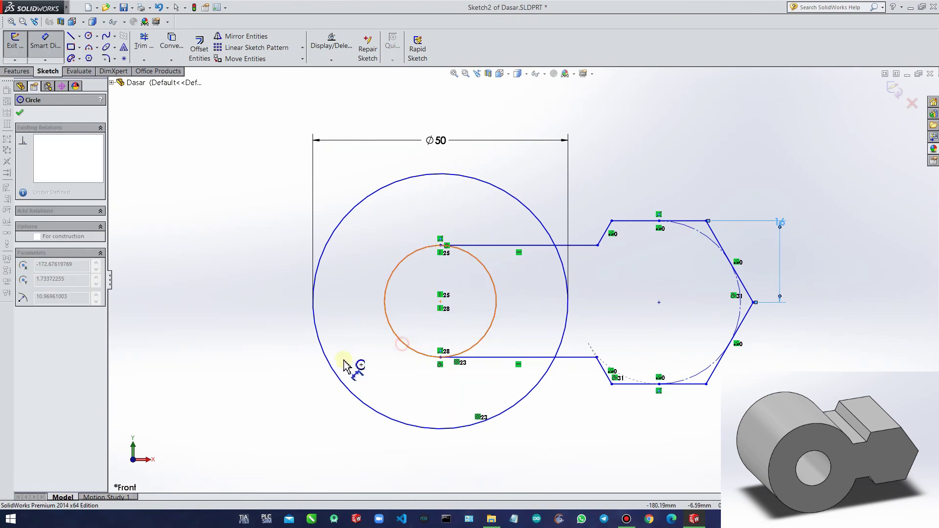
{"action": "left_click", "coordinate": [234, 355]}
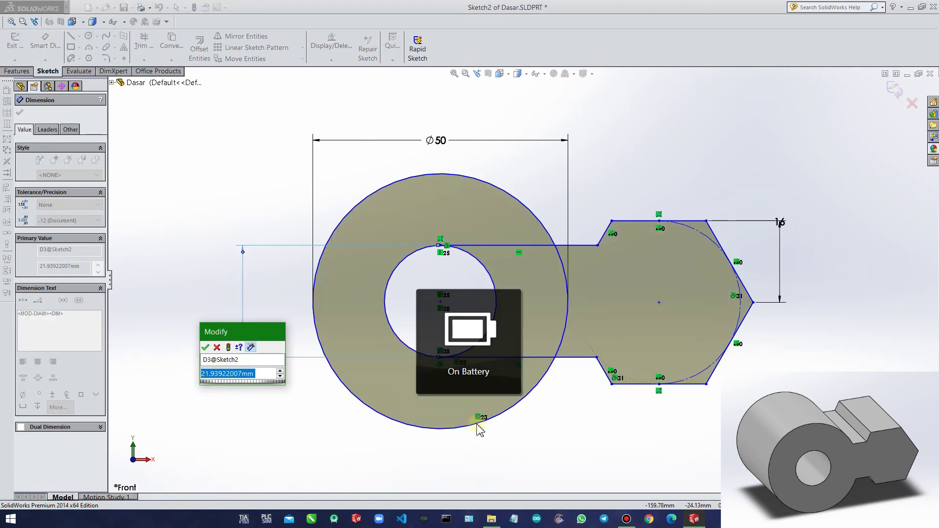
{"action": "type", "text": "20"}
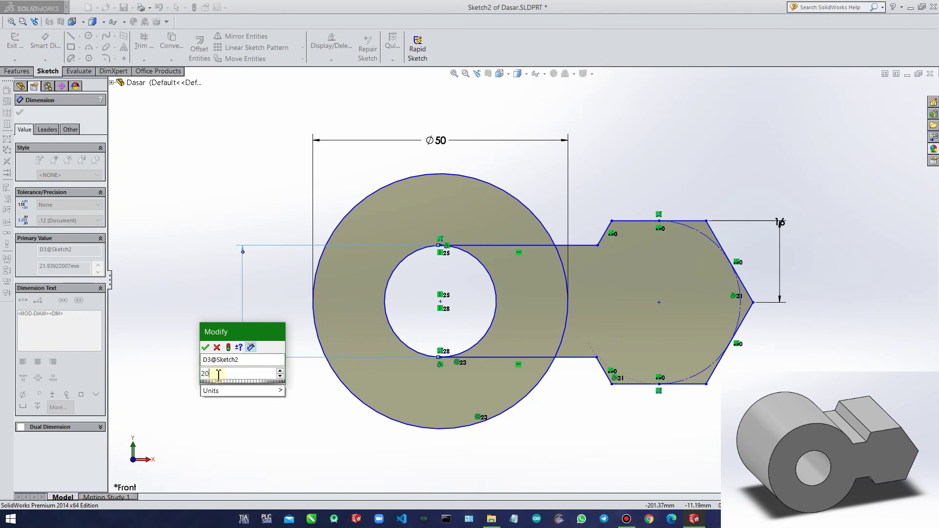
{"action": "key", "text": "Return"}
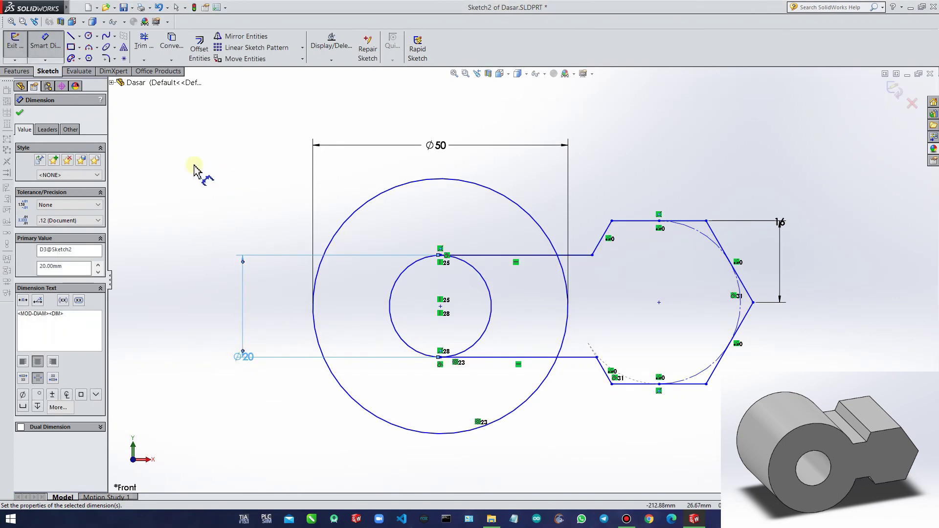
{"action": "left_click", "coordinate": [20, 113]}
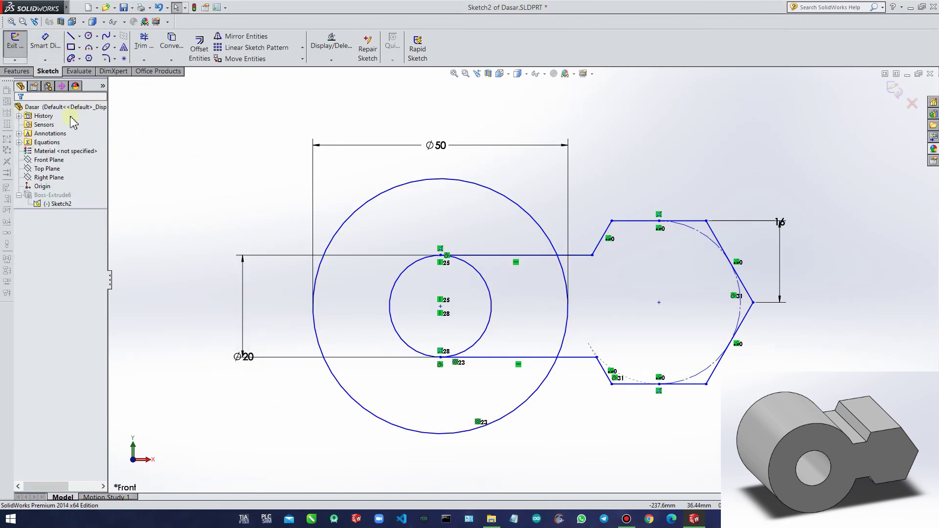
{"action": "left_click", "coordinate": [15, 43]}
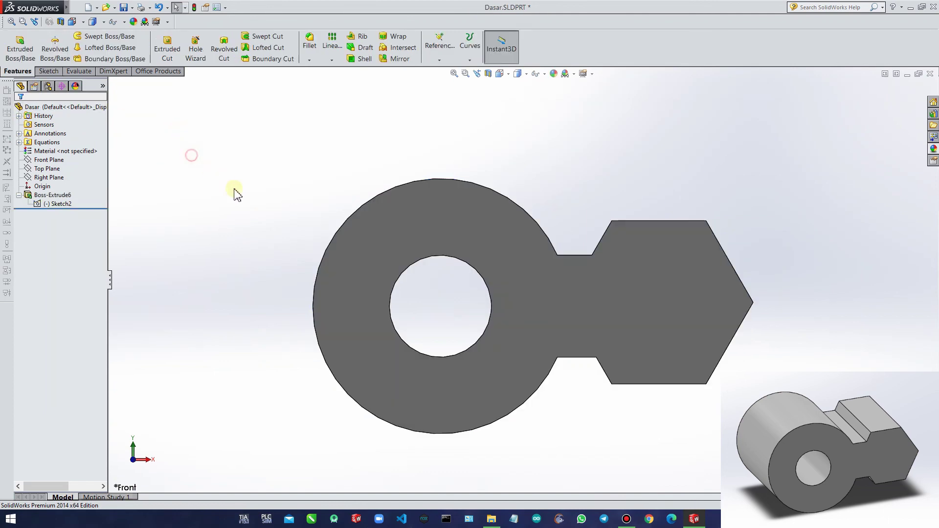
- Examine the rebuilt part from several angles, including the ring, the hexagonal arm and the notch between them
{"action": "middle_click_drag", "start_coordinate": [237, 196], "coordinate": [245, 271]}
{"action": "scroll", "coordinate": [247, 262], "scroll_direction": "down", "scroll_amount": 2}
{"action": "scroll", "coordinate": [248, 262], "scroll_direction": "up", "scroll_amount": 6}
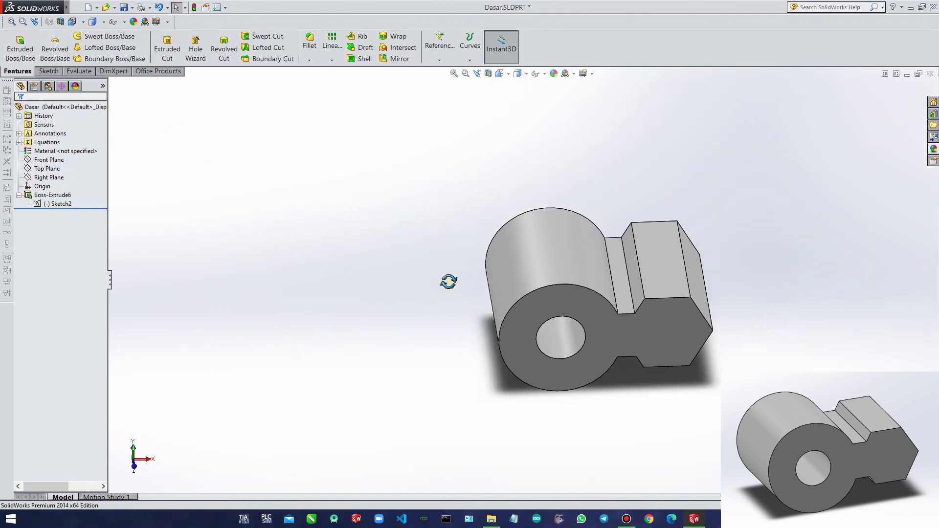
{"action": "middle_click_drag", "start_coordinate": [448, 281], "coordinate": [445, 262]}
{"action": "scroll", "coordinate": [704, 274], "scroll_direction": "down", "scroll_amount": 5}
{"action": "scroll", "coordinate": [633, 279], "scroll_direction": "up", "scroll_amount": 5}
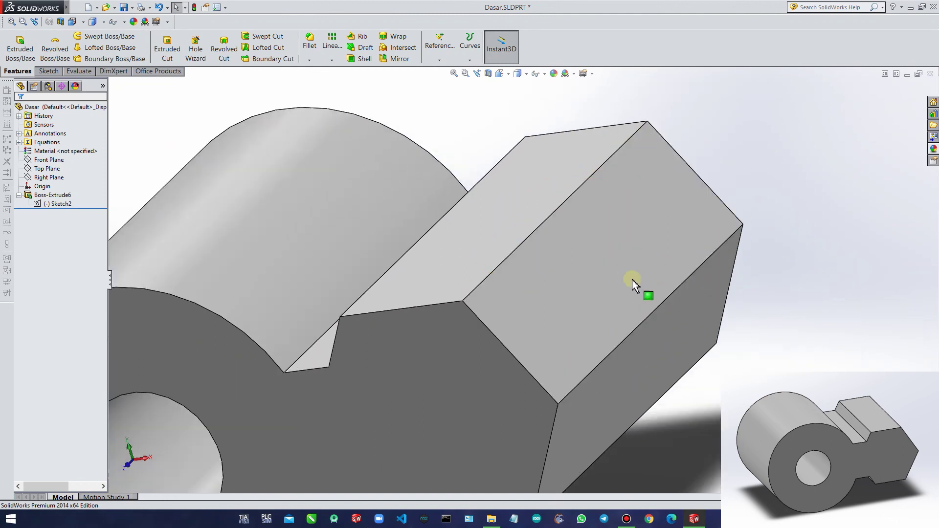
{"action": "mouse_move", "coordinate": [650, 315]}
{"action": "middle_mouse_down"}
{"action": "mouse_move", "coordinate": [679, 281]}
{"action": "mouse_move", "coordinate": [652, 278]}
{"action": "mouse_move", "coordinate": [660, 279]}
{"action": "middle_mouse_up"}
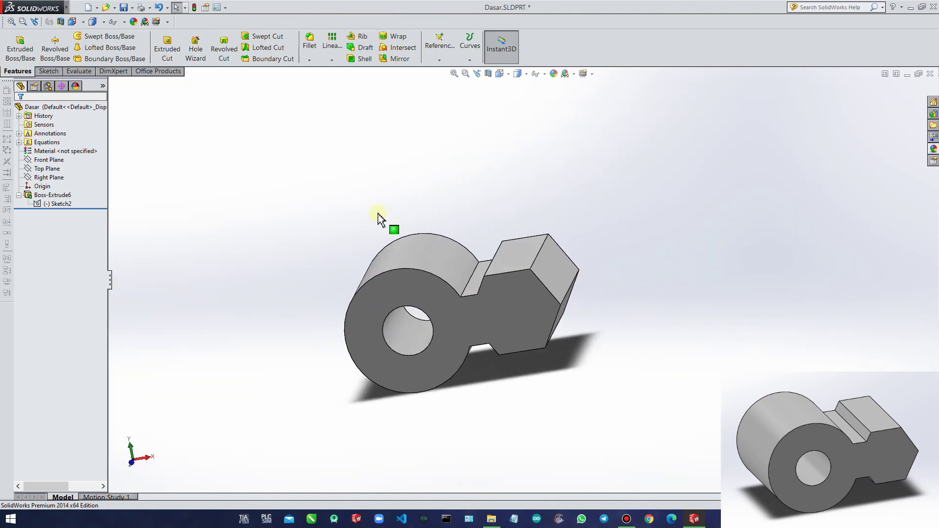
{"action": "left_click", "coordinate": [48, 71]}
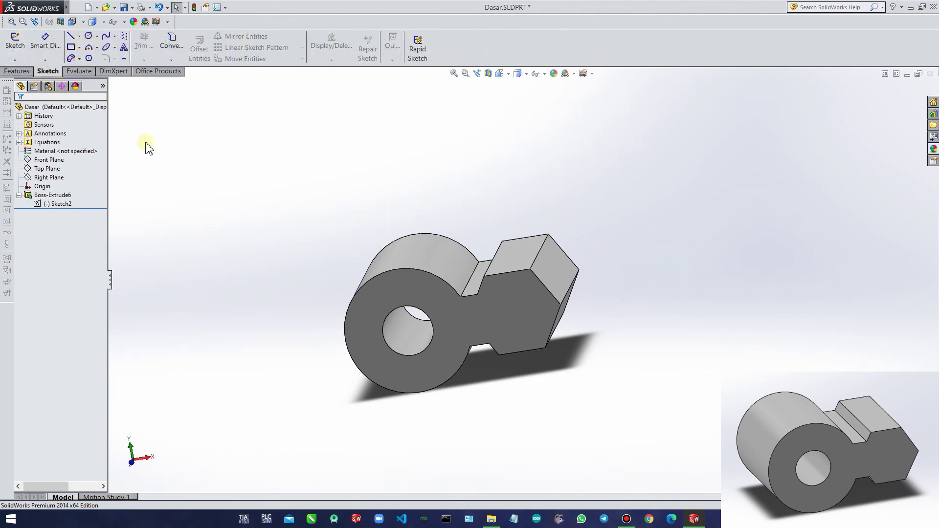